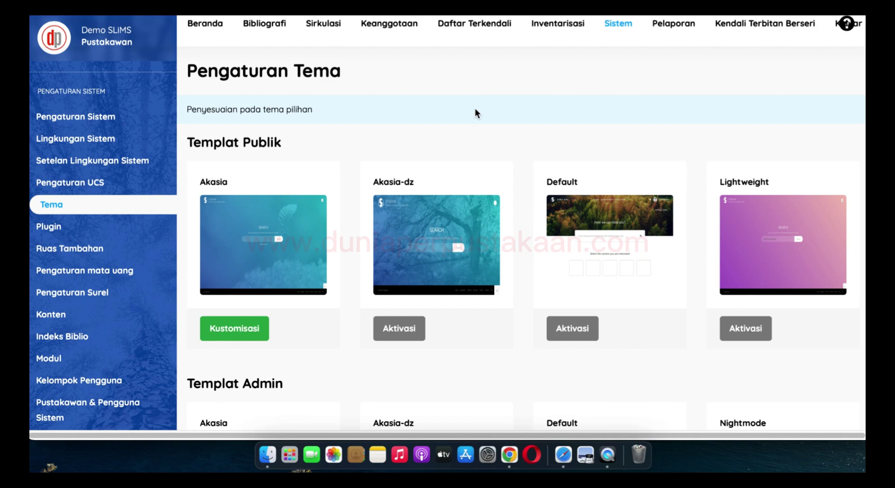
# Activate the Default card under Templat Publik so it replaces Akasia as the OPAC theme
pyautogui.scroll(-1, 478, 114)
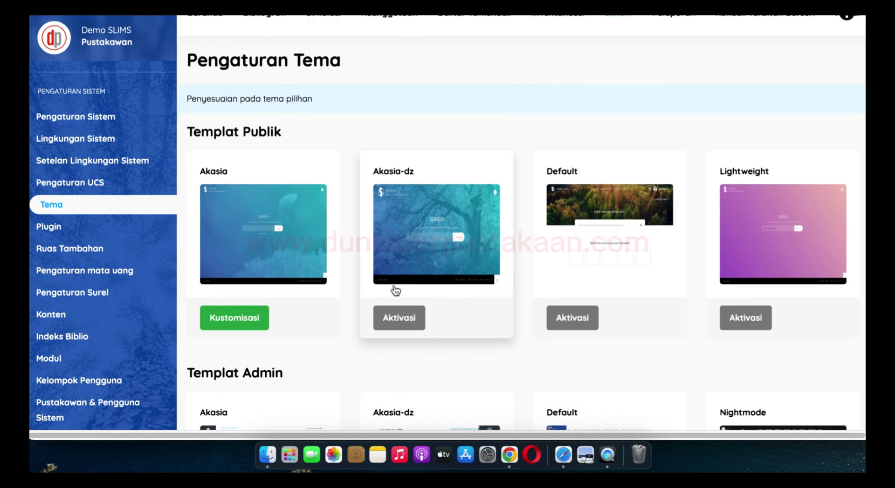
pyautogui.scroll(-5, 399, 275)
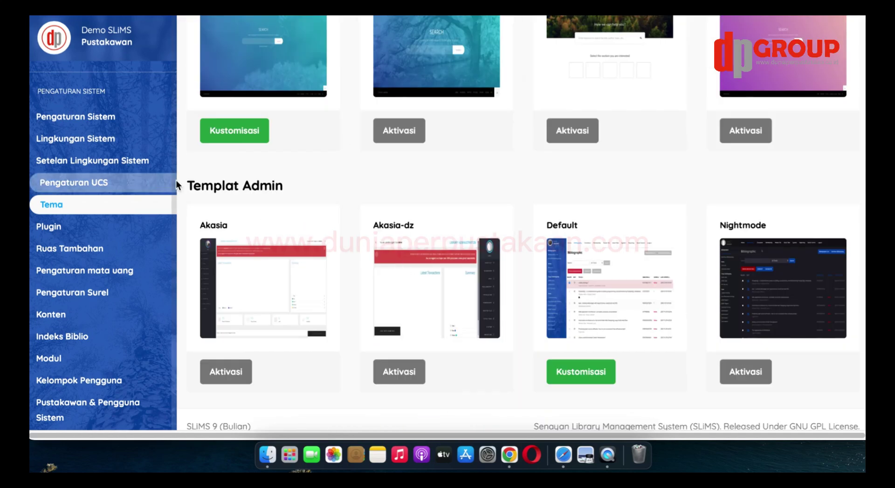
pyautogui.moveTo(186, 185); pyautogui.dragTo(330, 189)
pyautogui.click(330, 189)
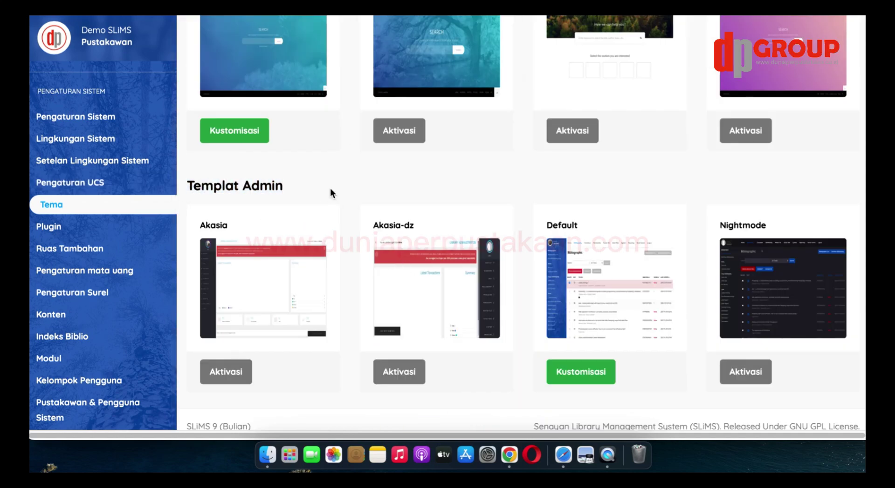
pyautogui.scroll(5, 317, 189)
pyautogui.moveTo(185, 155); pyautogui.dragTo(306, 161)
pyautogui.click(306, 158)
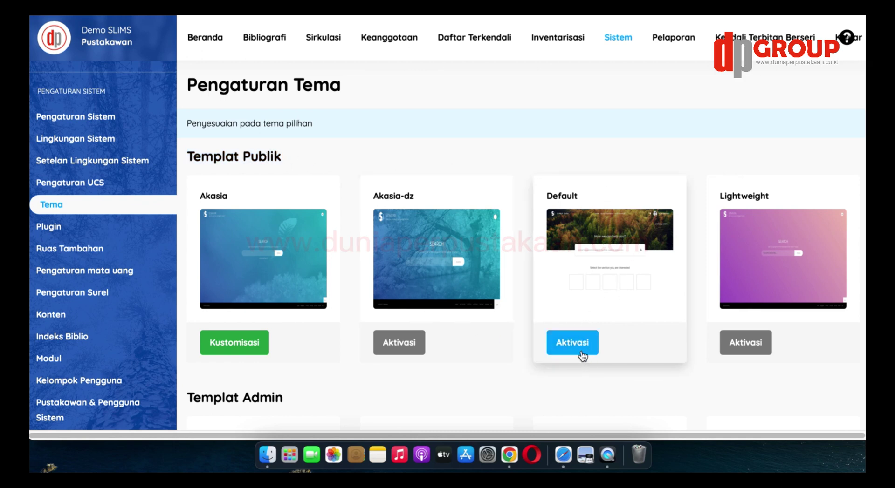
pyautogui.click(579, 351)
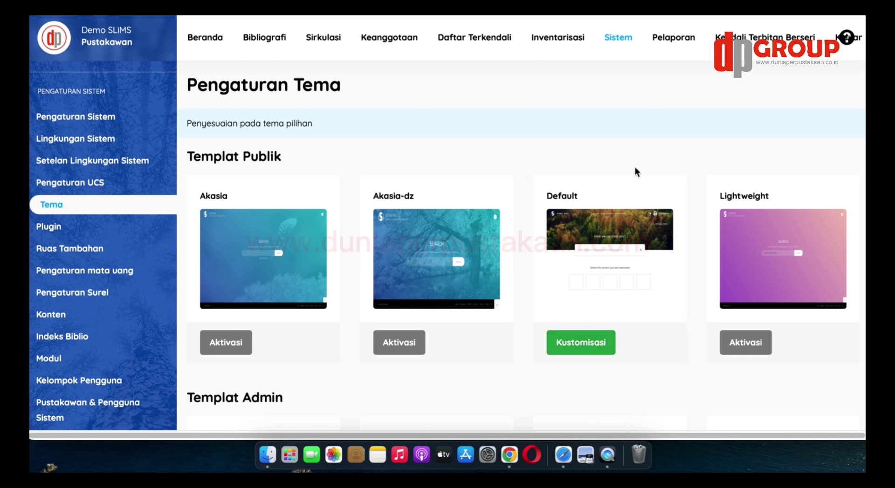
# Open the Default theme's Kustomisasi settings, keeping the lightweight theme for mobile devices
pyautogui.click(589, 350)
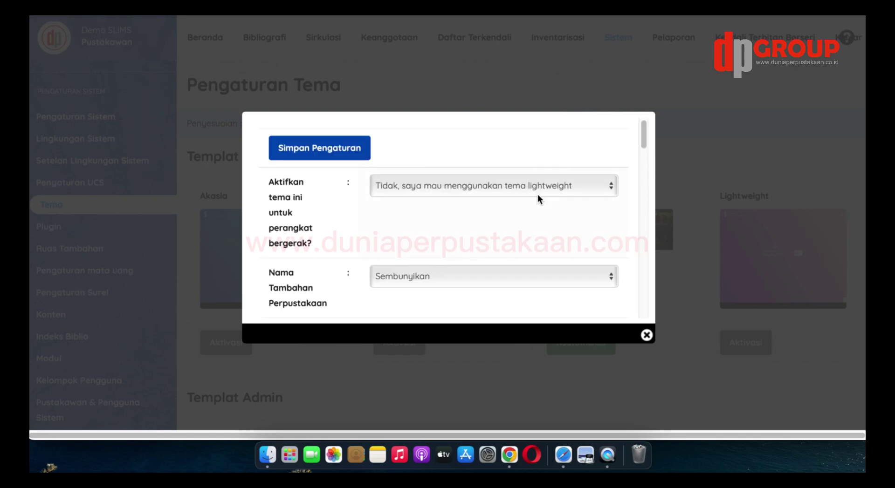
pyautogui.scroll(-2, 447, 154)
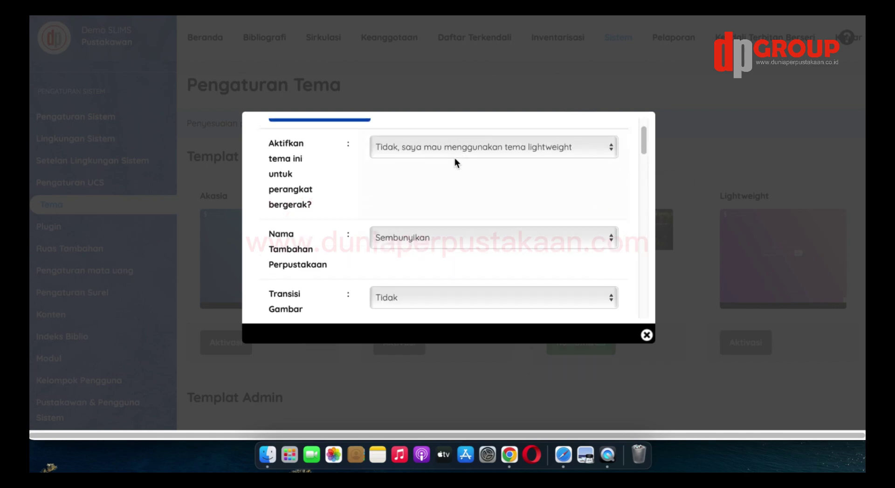
pyautogui.click(454, 149)
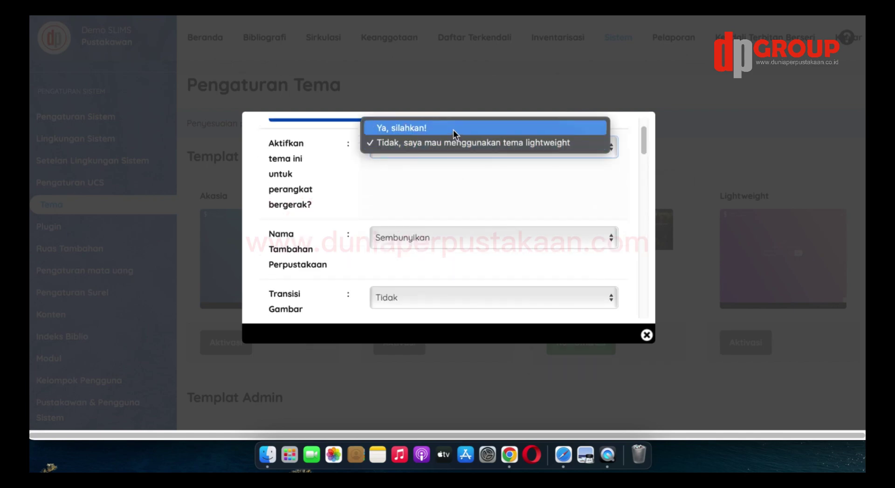
pyautogui.click(453, 130)
pyautogui.click(455, 147)
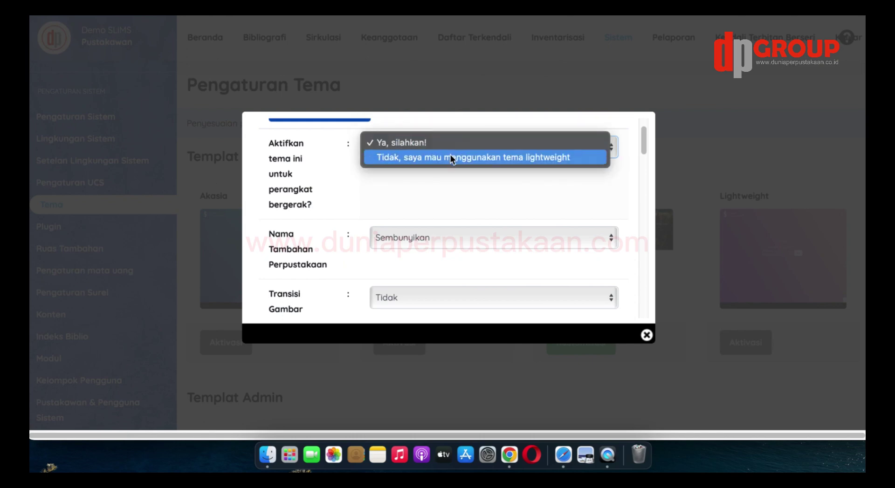
pyautogui.click(450, 158)
# Set the additional library name option back to Sembunyikan after trying Tunjukan
pyautogui.scroll(-1, 473, 210)
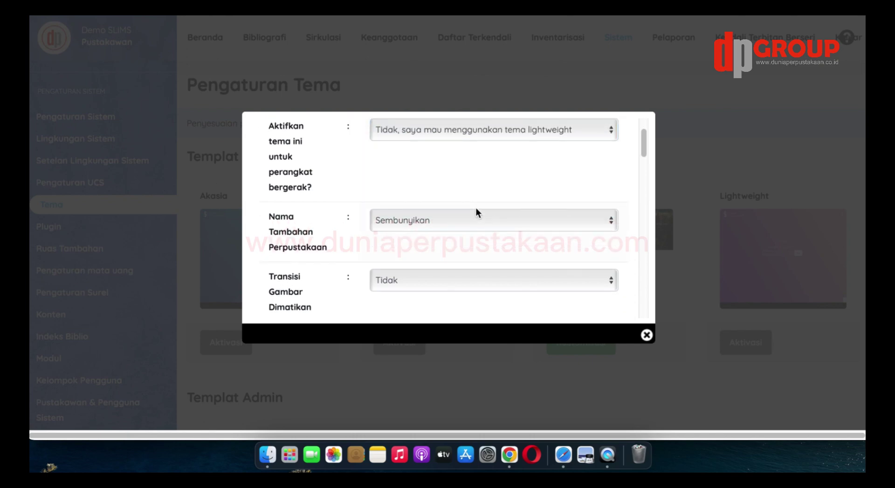
pyautogui.click(463, 220)
pyautogui.click(453, 202)
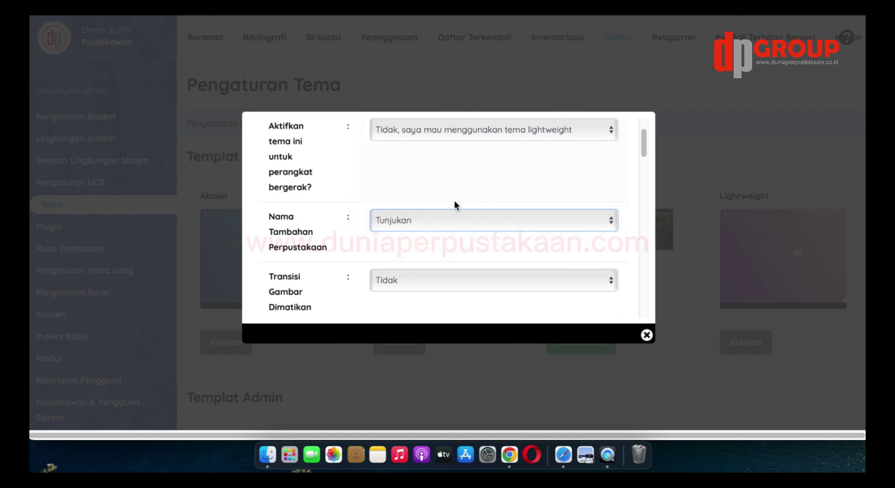
pyautogui.click(455, 222)
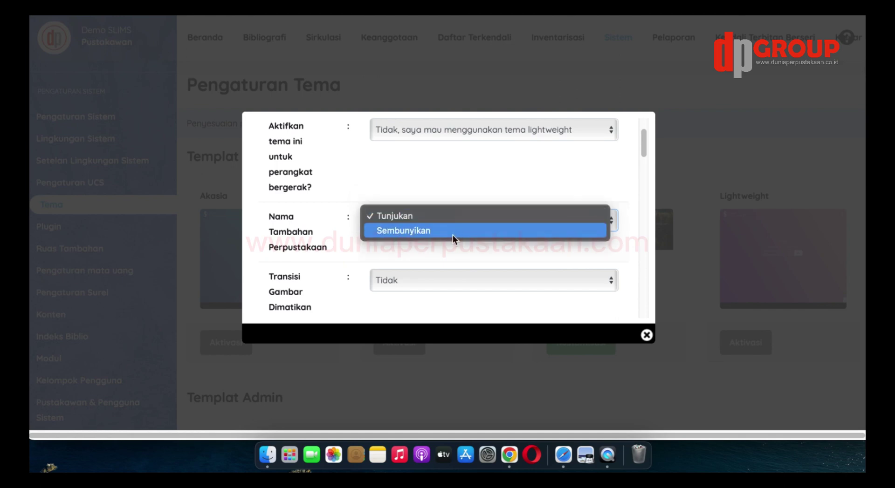
pyautogui.click(452, 234)
# Leave image transitions enabled, then scroll further down the customization settings
pyautogui.scroll(-2, 528, 191)
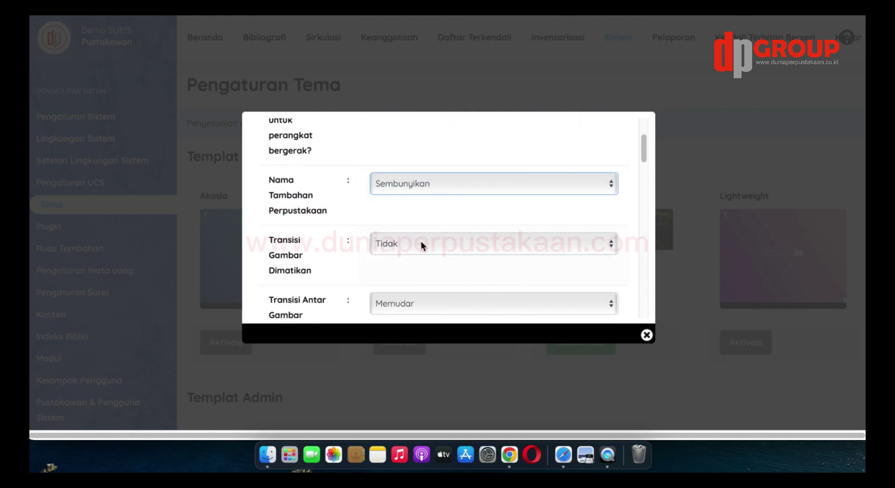
pyautogui.click(421, 242)
pyautogui.click(424, 228)
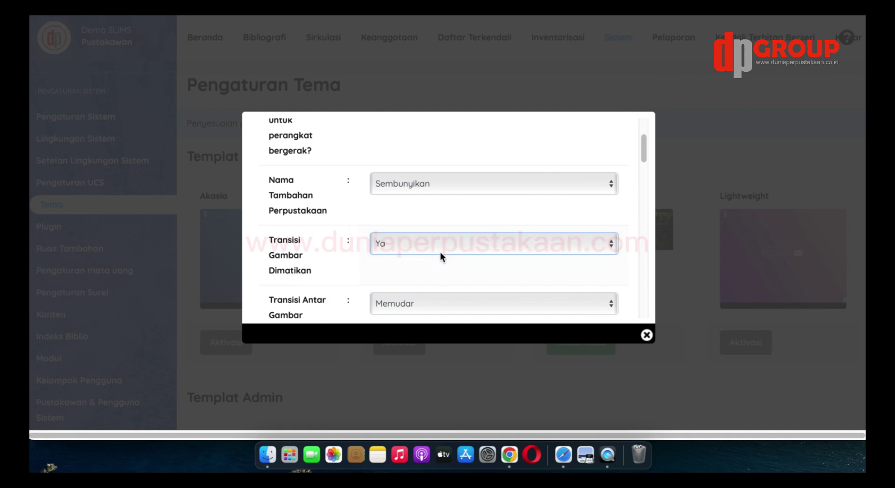
pyautogui.click(440, 246)
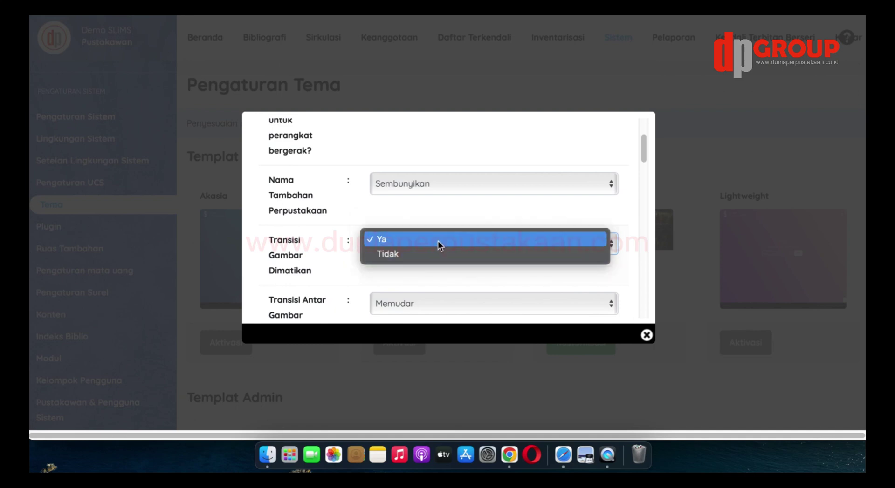
pyautogui.click(435, 255)
pyautogui.scroll(-2, 468, 225)
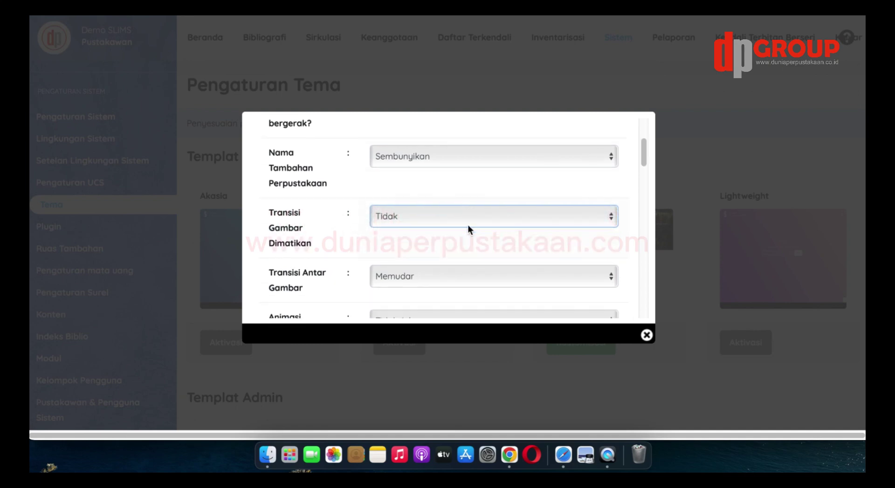
pyautogui.scroll(-3, 467, 225)
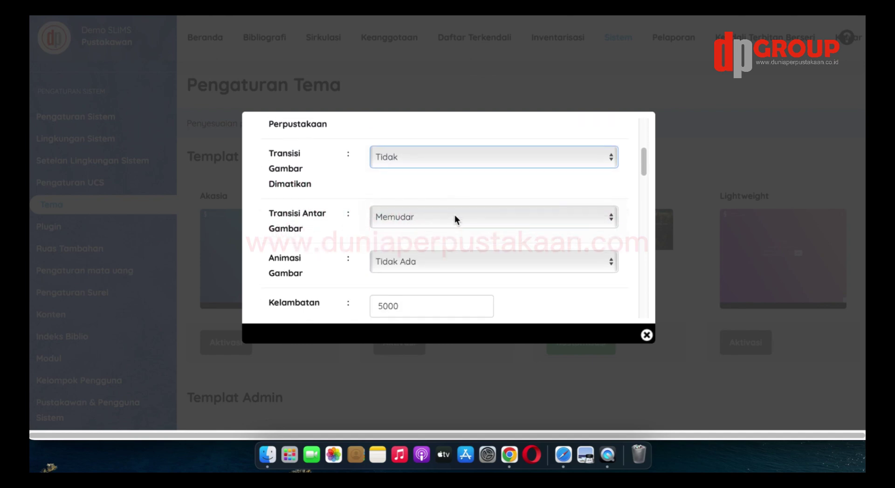
pyautogui.scroll(-3, 454, 215)
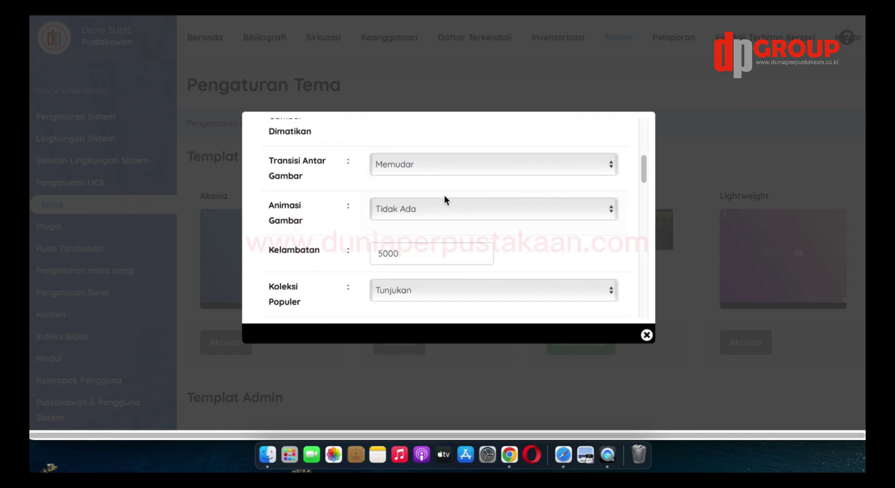
pyautogui.click(442, 169)
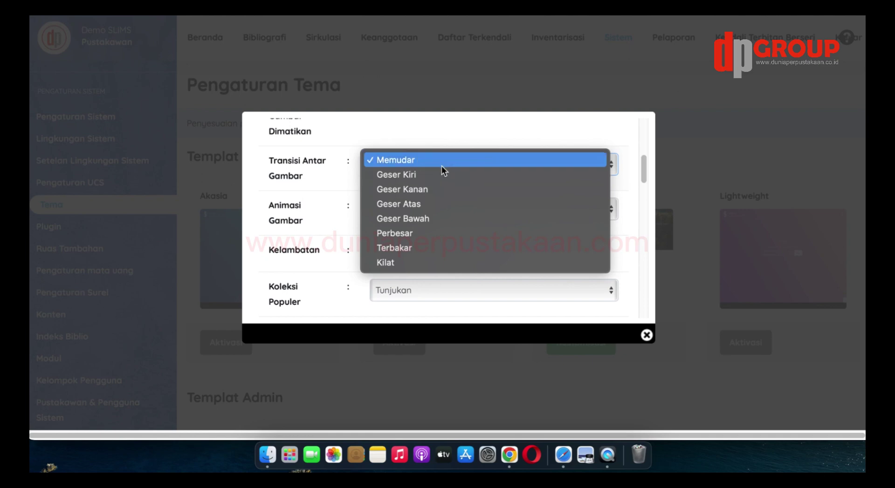
pyautogui.click(436, 177)
pyautogui.click(439, 168)
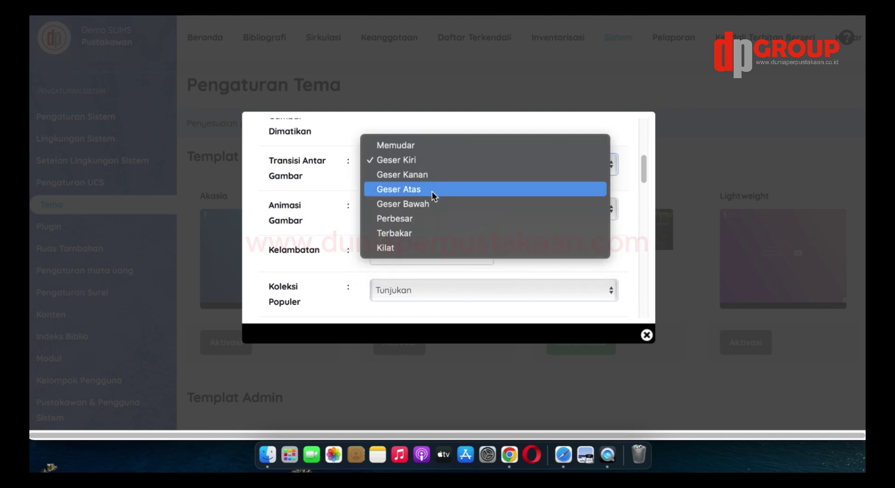
pyautogui.click(434, 178)
pyautogui.click(438, 166)
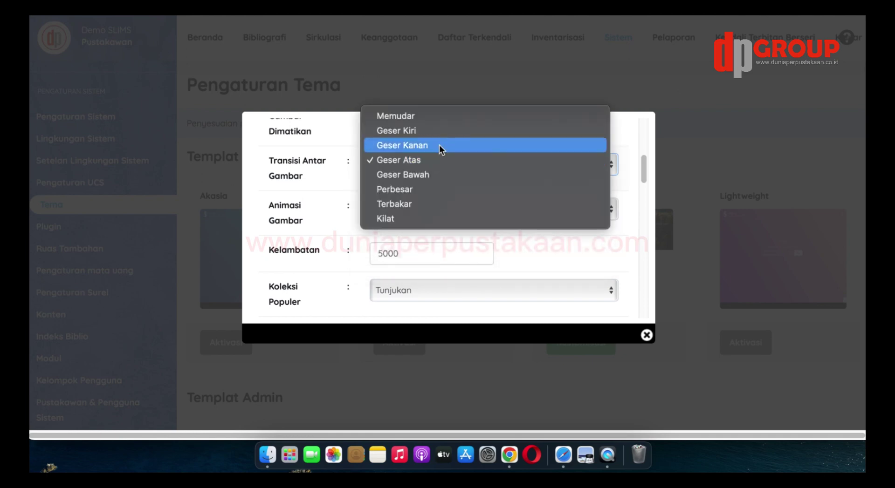
pyautogui.click(443, 120)
pyautogui.scroll(-2, 455, 215)
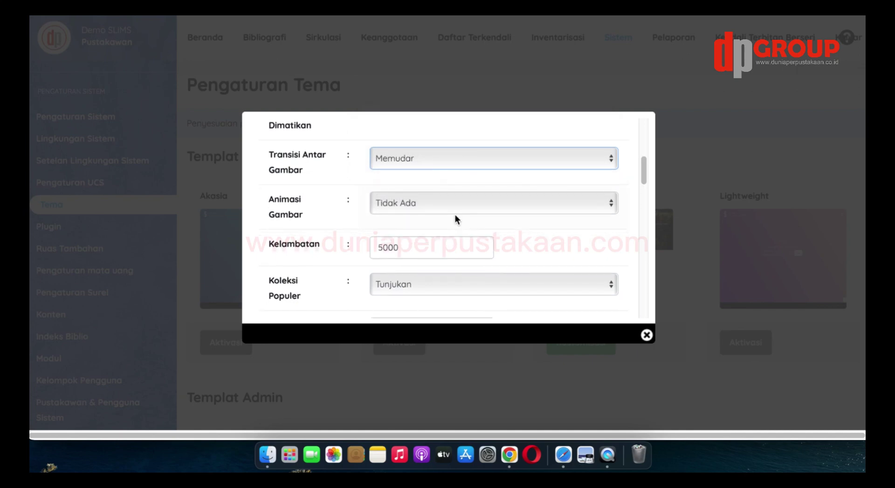
pyautogui.click(452, 186)
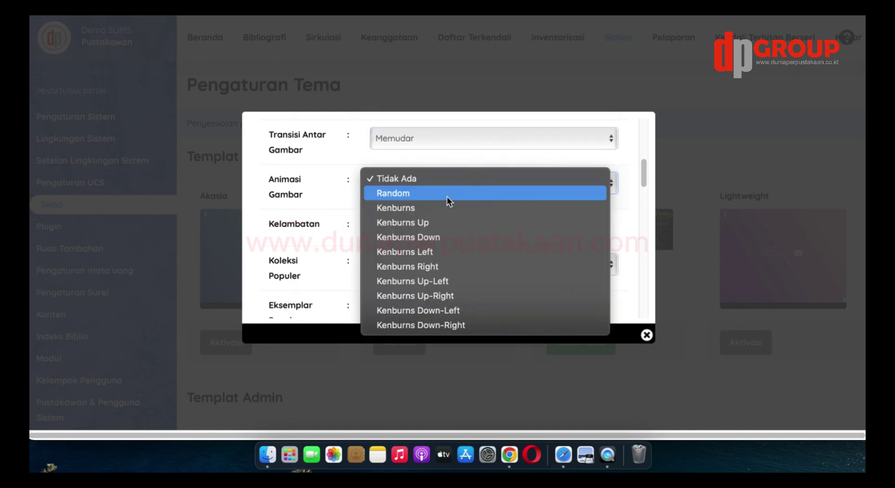
pyautogui.click(443, 212)
pyautogui.click(452, 184)
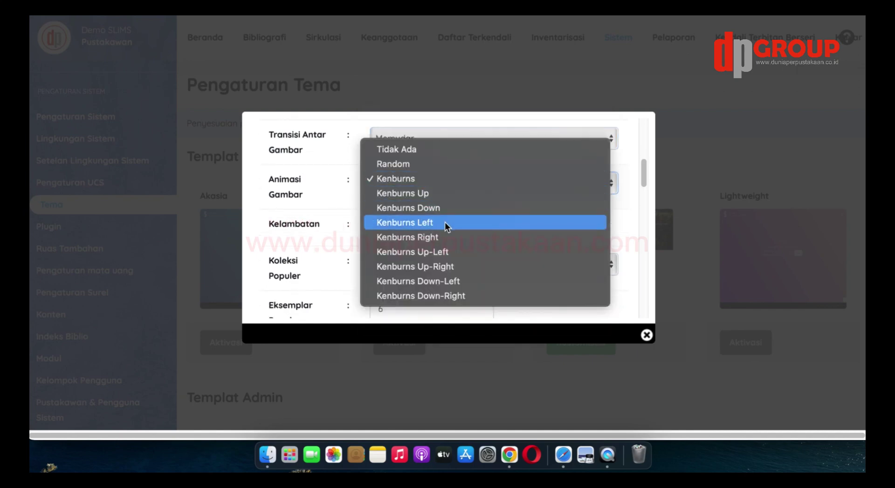
pyautogui.click(444, 222)
pyautogui.click(457, 185)
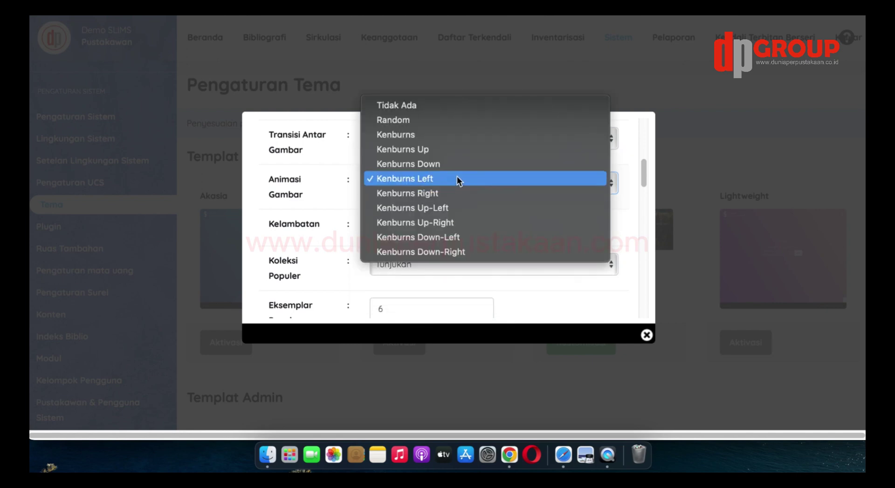
pyautogui.click(448, 109)
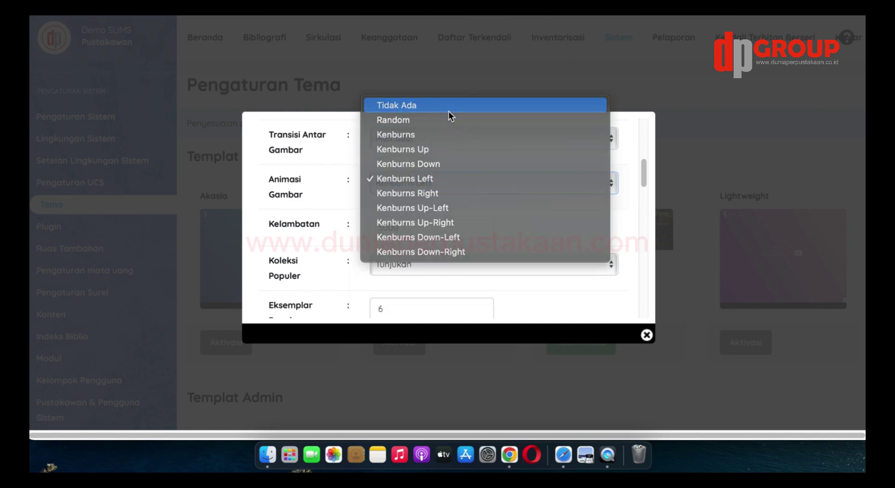
pyautogui.scroll(-2, 433, 205)
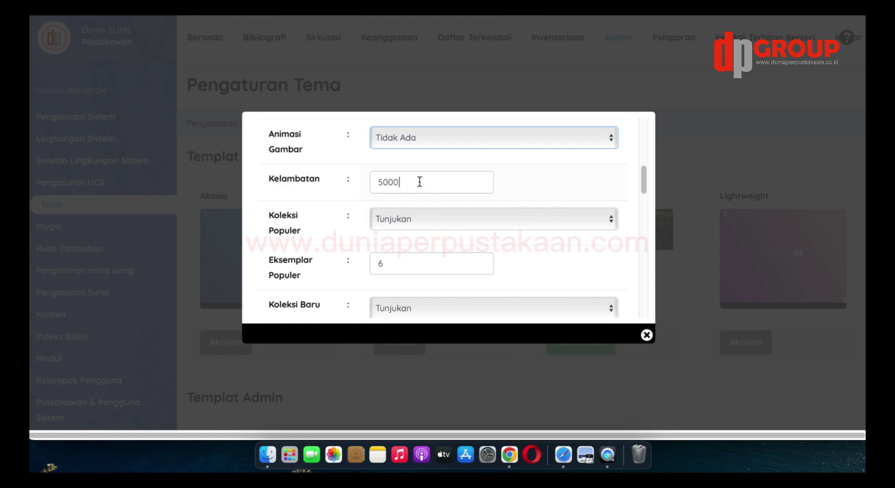
# Keep the Kelambatan delay at 5000 after trying other leading digits
pyautogui.click(414, 183)
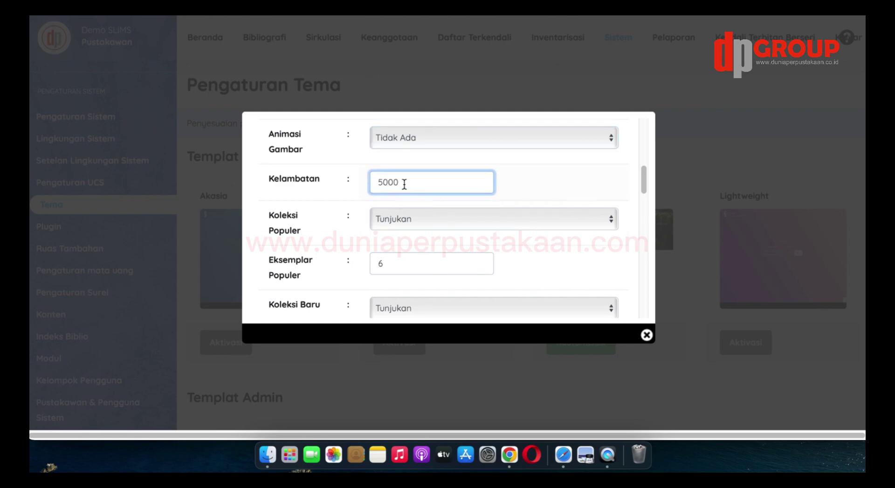
pyautogui.press('BackSpace')
pyautogui.write('6')
pyautogui.press('BackSpace')
pyautogui.write('7')
pyautogui.press('BackSpace')
pyautogui.write('5')
pyautogui.click(530, 187)
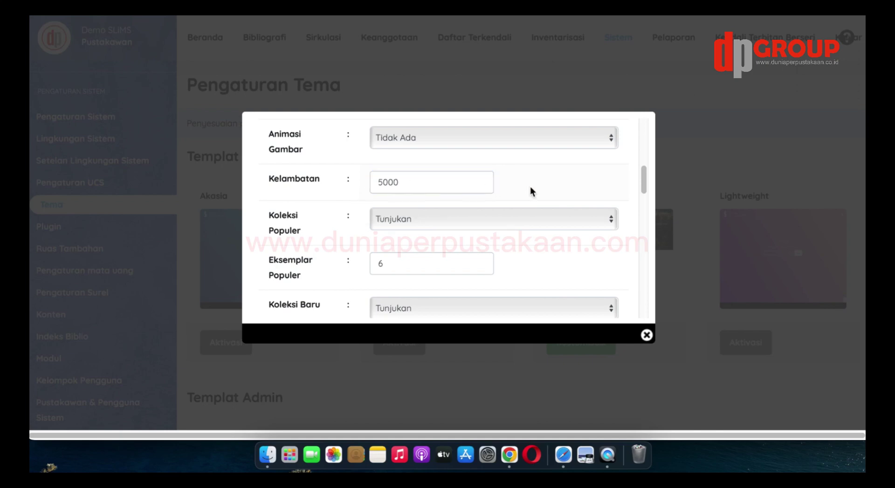
# Keep Koleksi Populer on Tunjukan and change Eksemplar Populer from 6 to 9
pyautogui.click(505, 218)
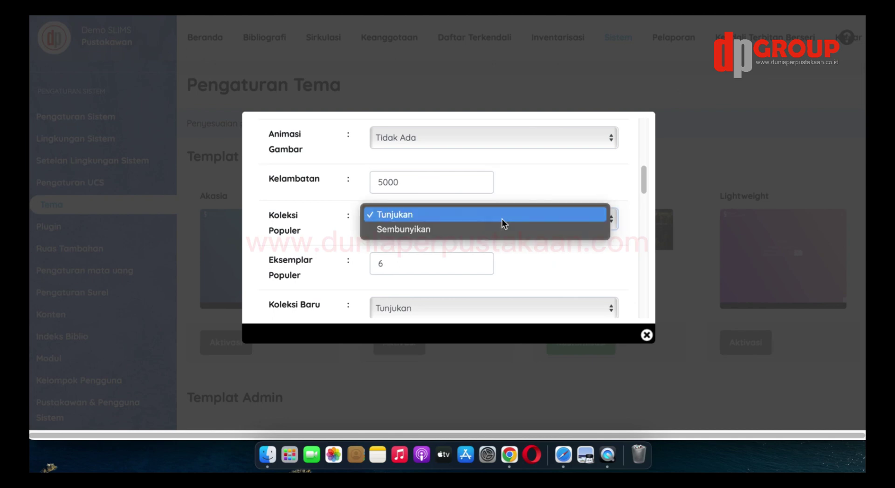
pyautogui.click(475, 230)
pyautogui.click(477, 220)
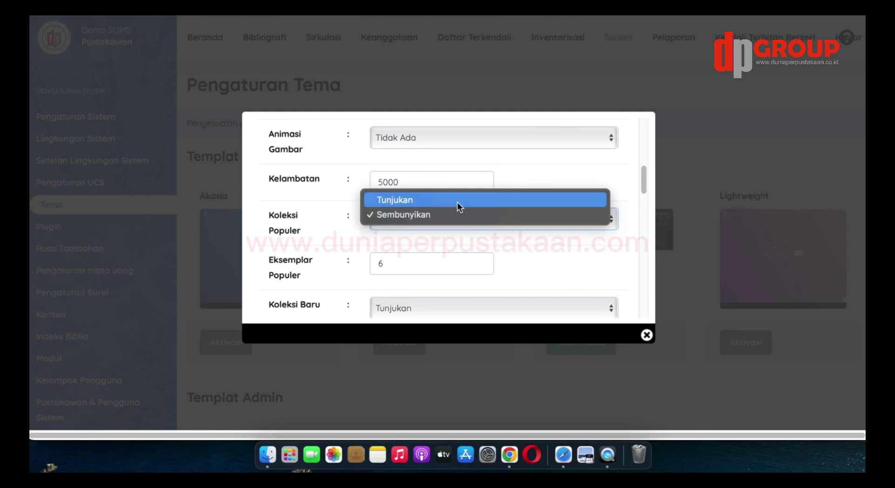
pyautogui.click(461, 213)
pyautogui.scroll(-1, 472, 250)
pyautogui.click(438, 238)
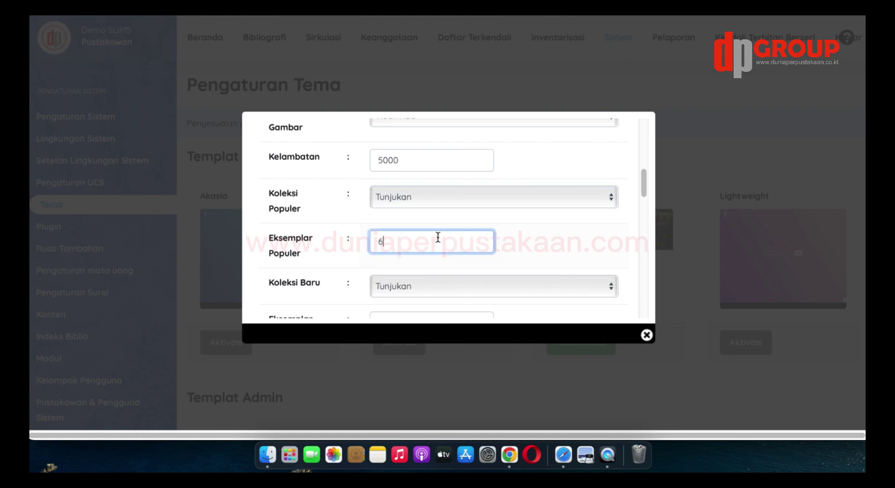
pyautogui.press('BackSpace')
pyautogui.scroll(-2, 439, 249)
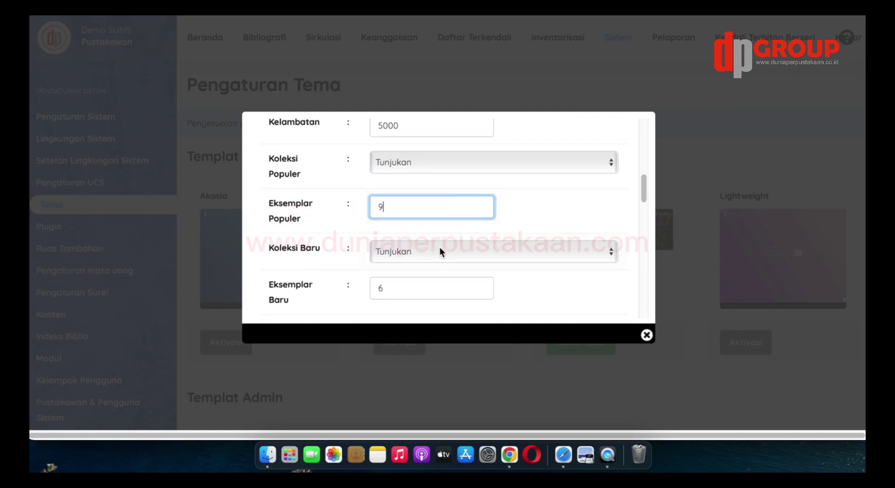
# Keep Koleksi Baru set to Tunjukan
pyautogui.click(440, 247)
pyautogui.click(424, 266)
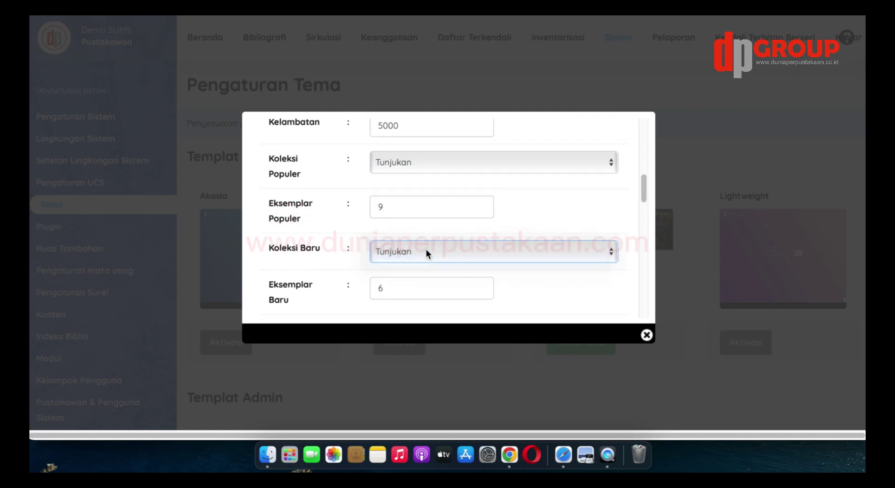
pyautogui.click(426, 249)
pyautogui.click(427, 232)
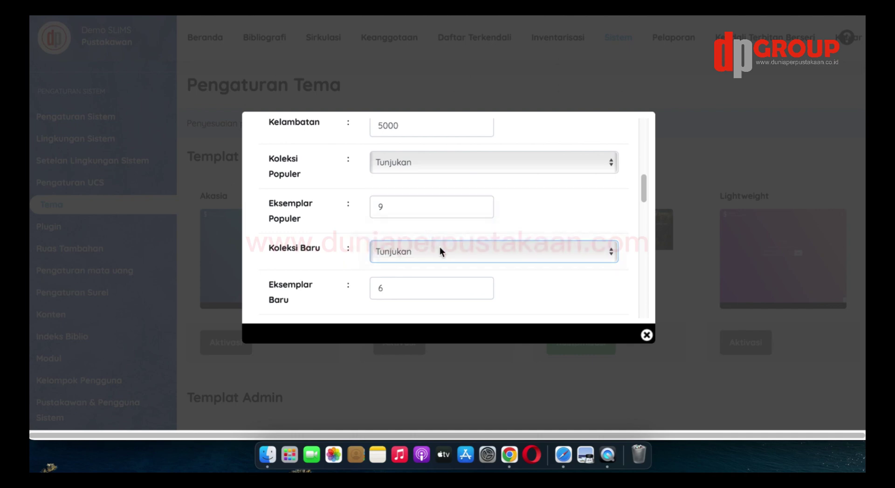
pyautogui.scroll(-2, 440, 250)
pyautogui.scroll(-1, 440, 247)
# Change the Eksemplar Baru count from 6 to 9
pyautogui.click(425, 244)
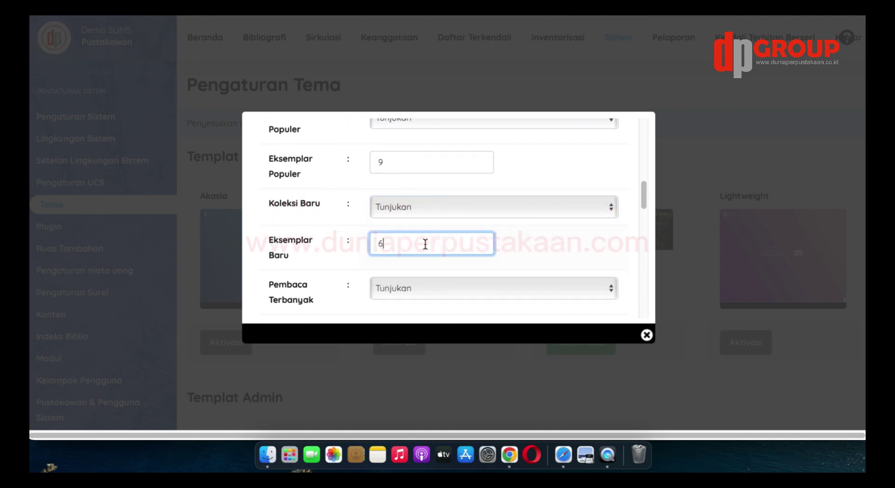
pyautogui.press('BackSpace')
pyautogui.click(527, 258)
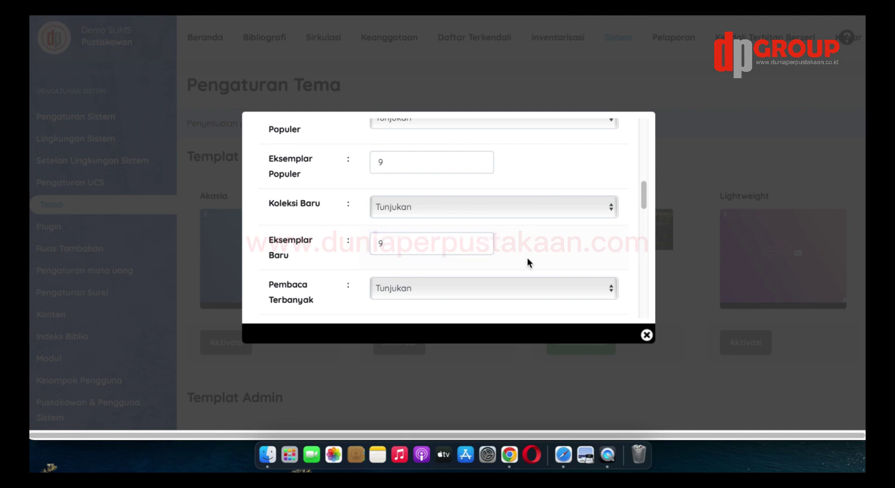
pyautogui.scroll(-1, 522, 260)
pyautogui.scroll(-1, 466, 261)
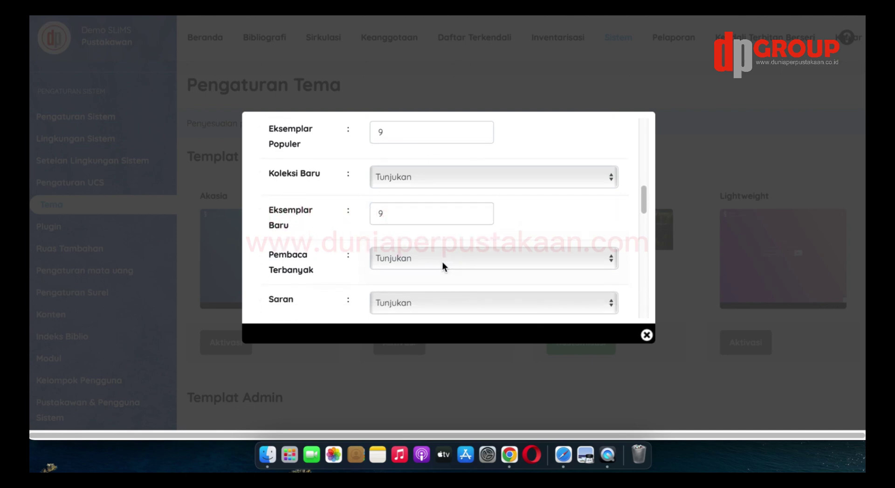
# Keep Pembaca Terbanyak set to Tunjukan
pyautogui.click(442, 261)
pyautogui.click(431, 271)
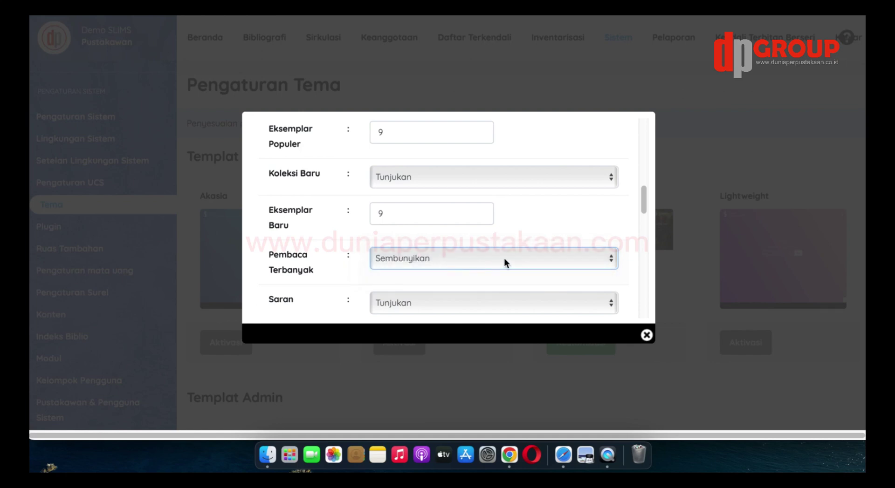
pyautogui.click(488, 259)
pyautogui.click(475, 239)
pyautogui.scroll(-5, 513, 242)
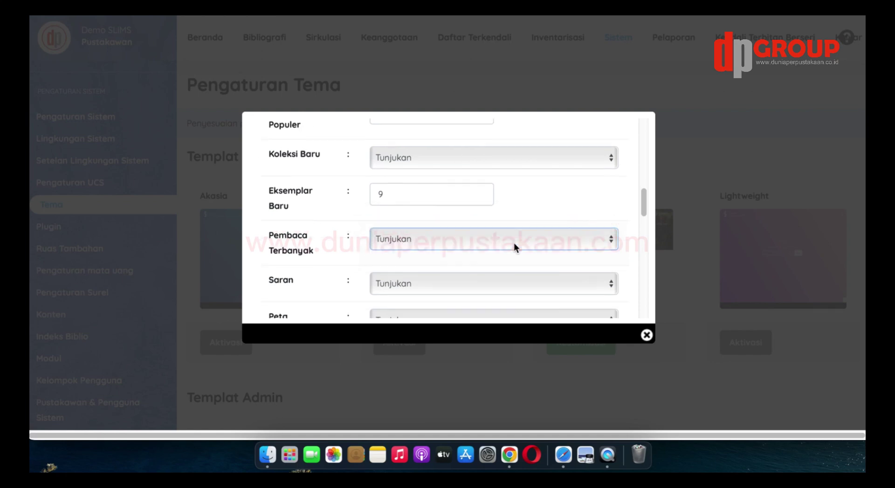
# Keep Peta on Tunjukan and put the cursor in the URL Peta field
pyautogui.click(462, 244)
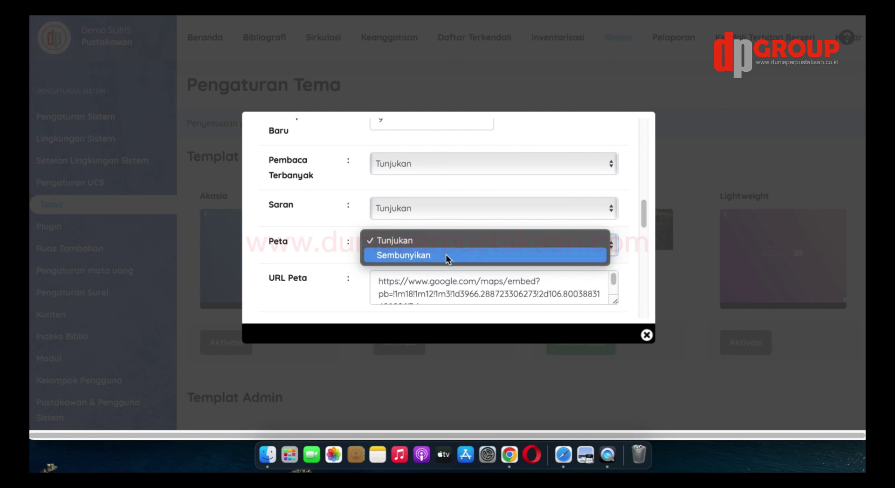
pyautogui.click(445, 255)
pyautogui.click(457, 245)
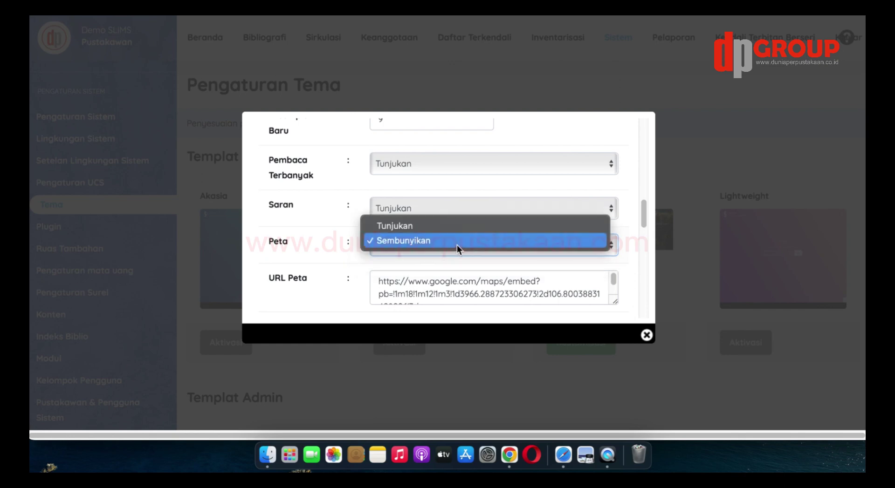
pyautogui.click(460, 226)
pyautogui.scroll(-1, 496, 247)
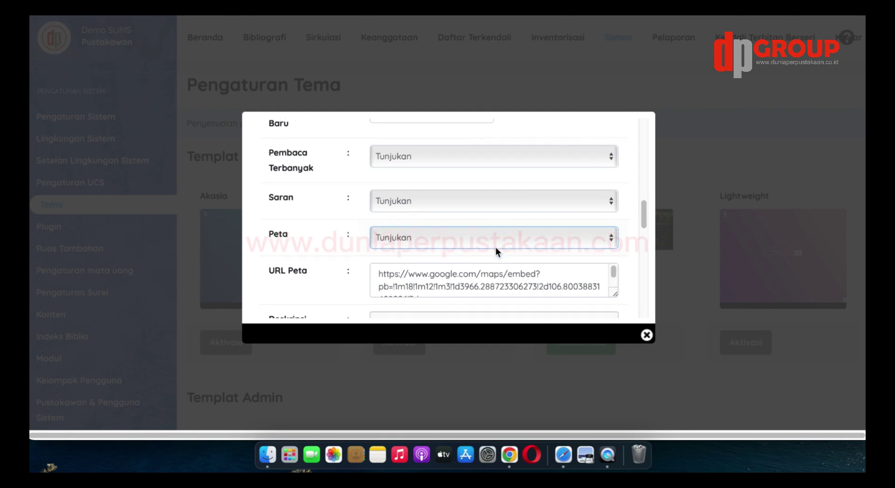
pyautogui.scroll(-1, 502, 283)
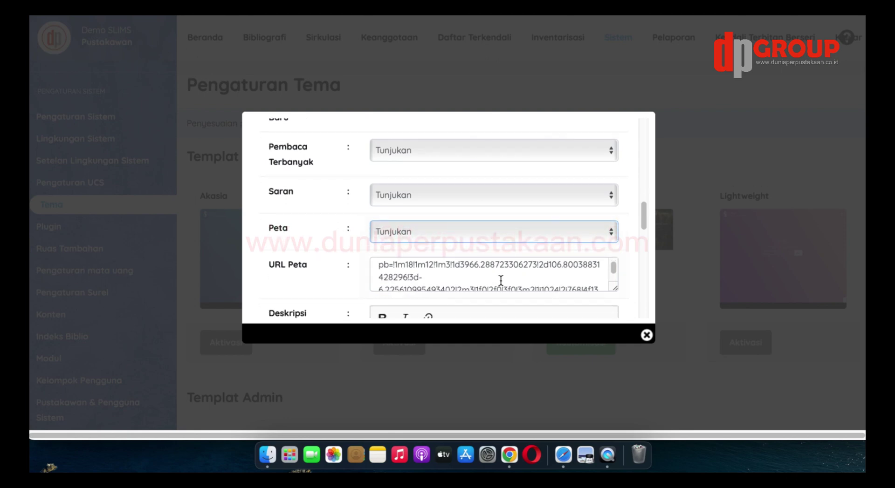
pyautogui.click(501, 281)
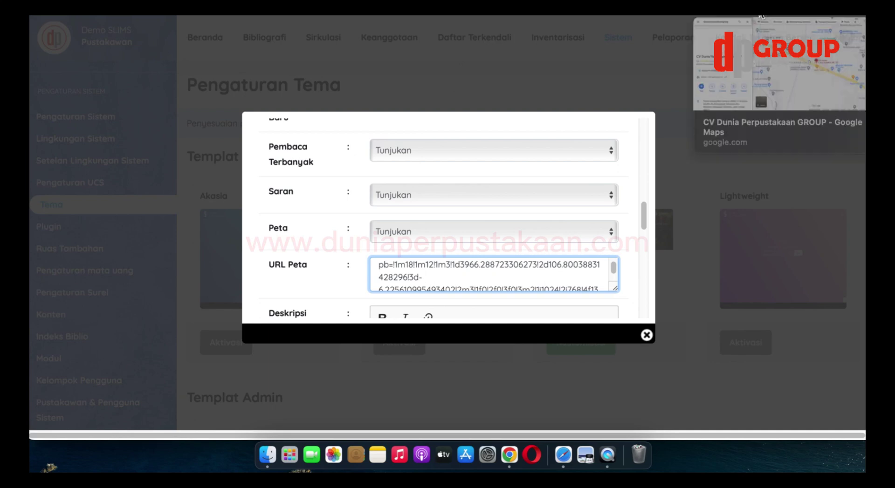
# Copy the Sematkan peta HTML for the CV Dunia Perpustakaan GROUP location from Google Maps
pyautogui.click(761, 16)
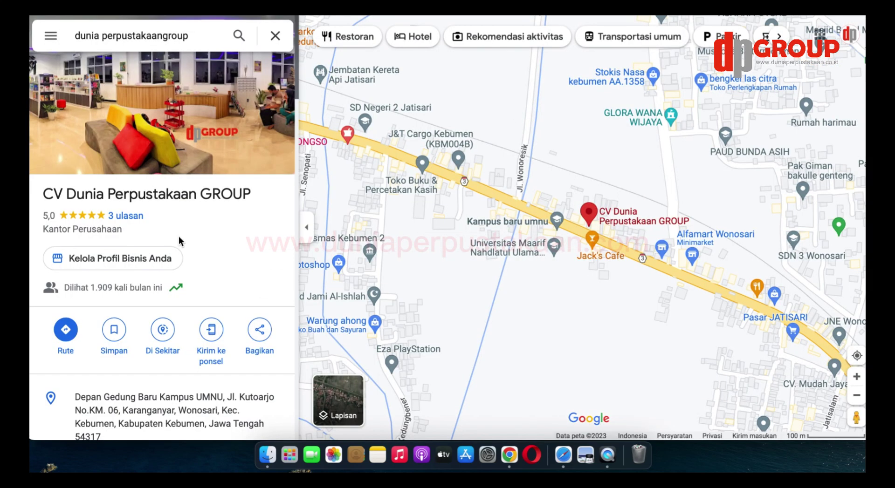
pyautogui.scroll(-3, 217, 200)
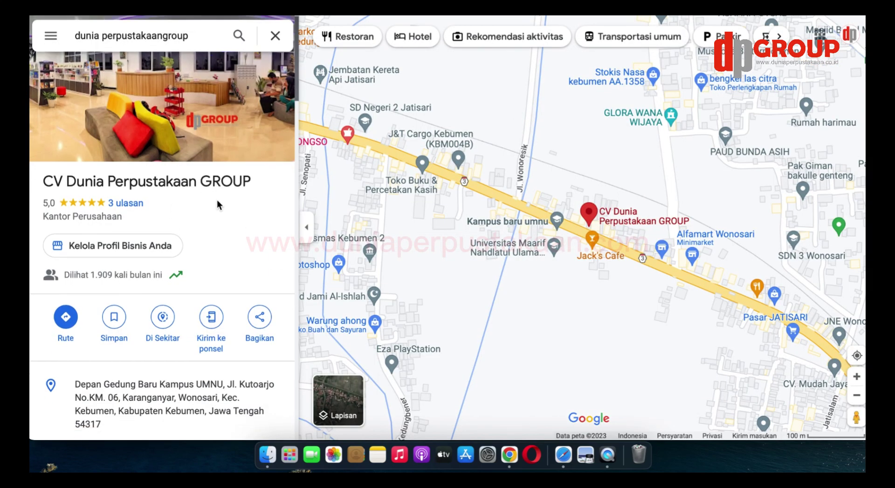
pyautogui.click(255, 241)
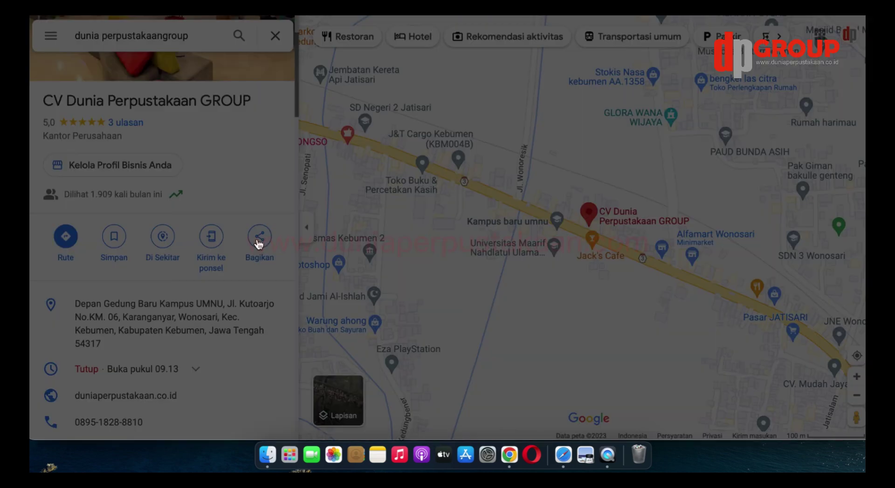
pyautogui.click(424, 146)
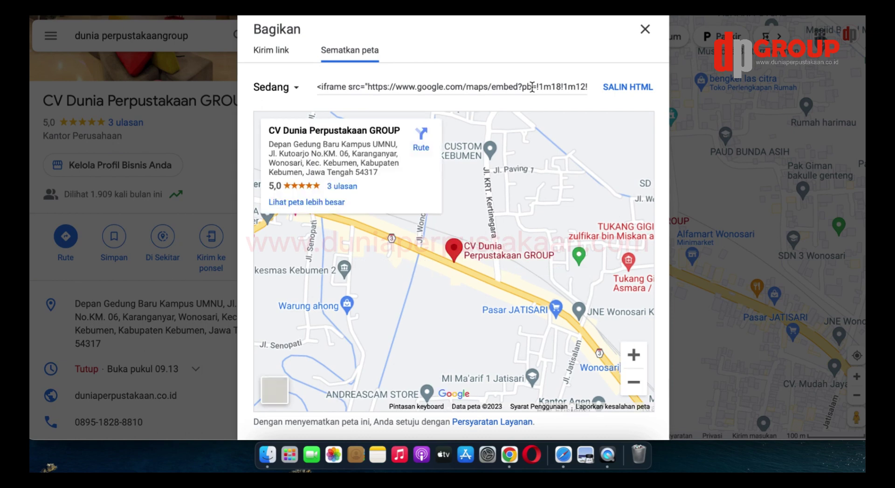
pyautogui.click(638, 89)
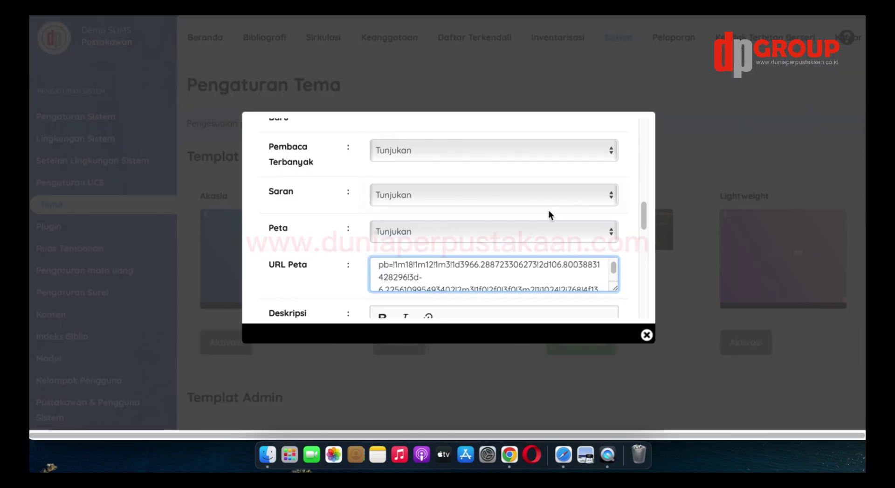
# Replace the old URL Peta value with the pasted Google Maps iframe code
pyautogui.scroll(-2, 554, 212)
pyautogui.scroll(-2, 558, 215)
pyautogui.moveTo(614, 246); pyautogui.dragTo(615, 313)
pyautogui.scroll(-3, 625, 274)
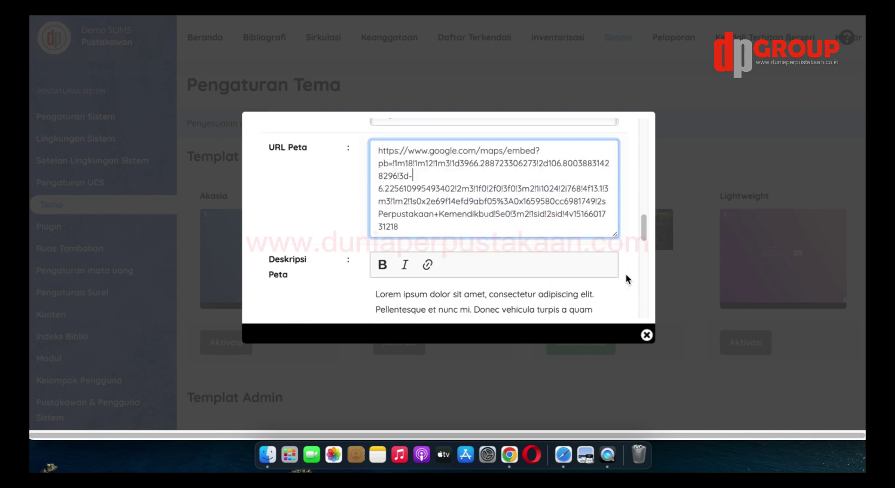
pyautogui.click(612, 234)
pyautogui.press('super+a')
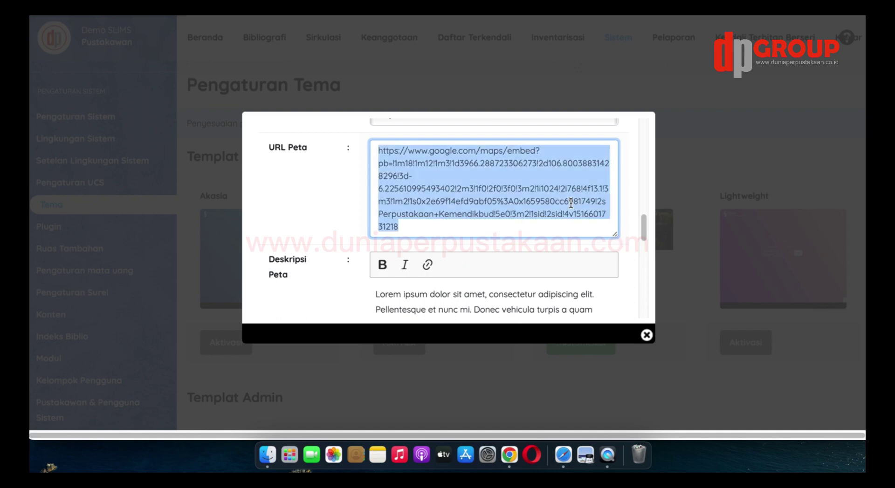
pyautogui.press('BackSpace')
pyautogui.rightClick(468, 177)
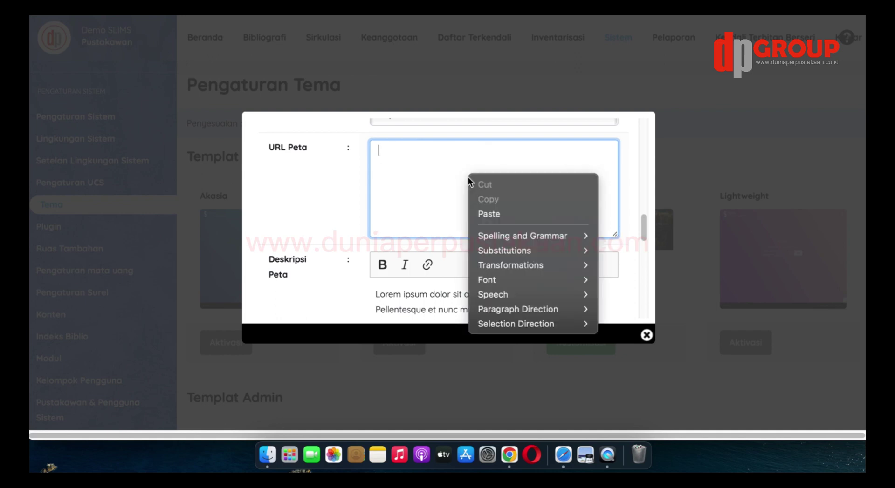
pyautogui.click(485, 213)
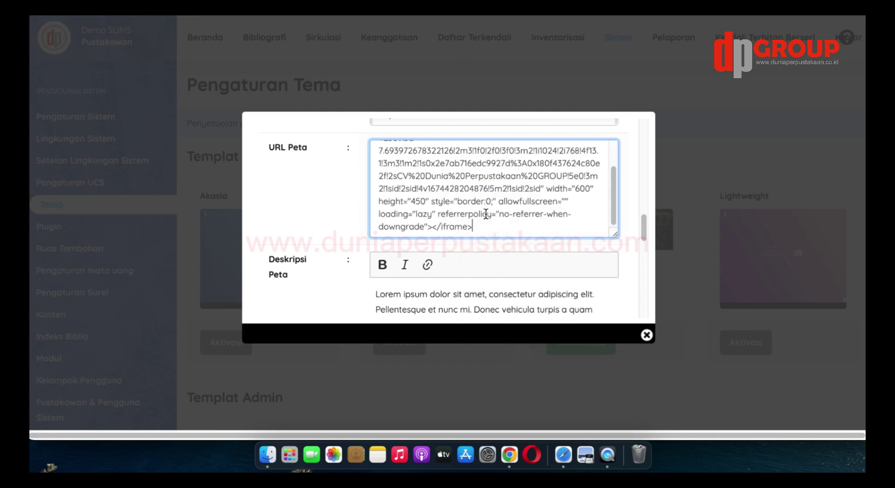
pyautogui.moveTo(616, 235); pyautogui.dragTo(615, 313)
# Delete the opening '<iframe src="' text in front of the embed link
pyautogui.scroll(2, 591, 279)
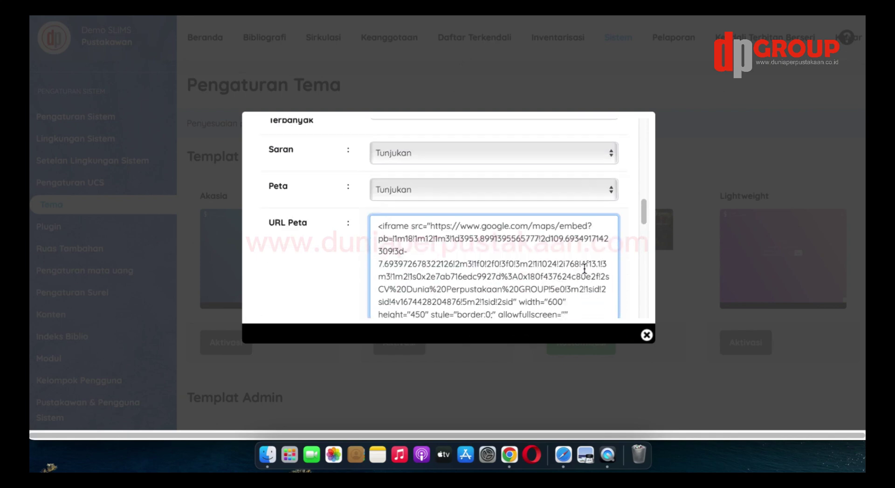
pyautogui.scroll(-4, 632, 245)
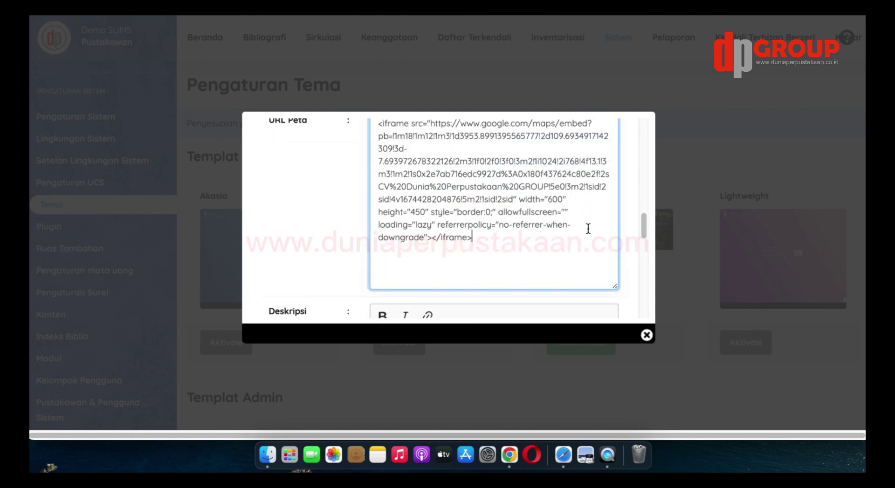
pyautogui.click(536, 200)
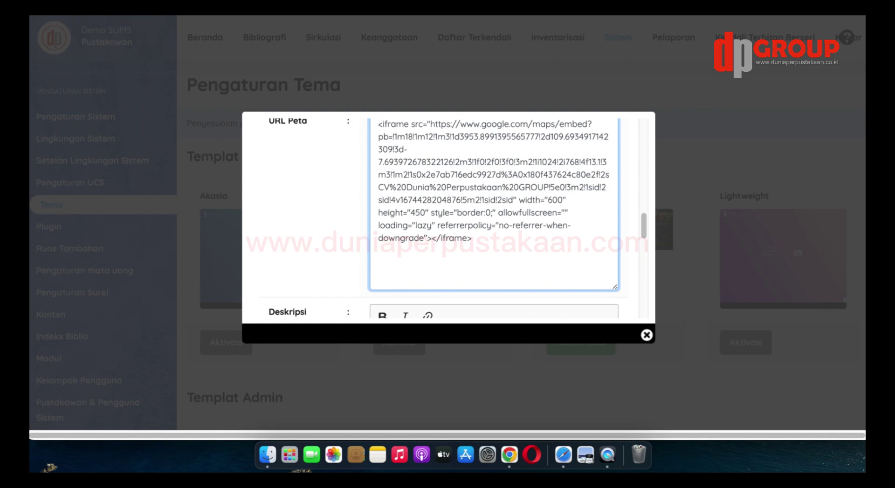
pyautogui.scroll(1, 531, 210)
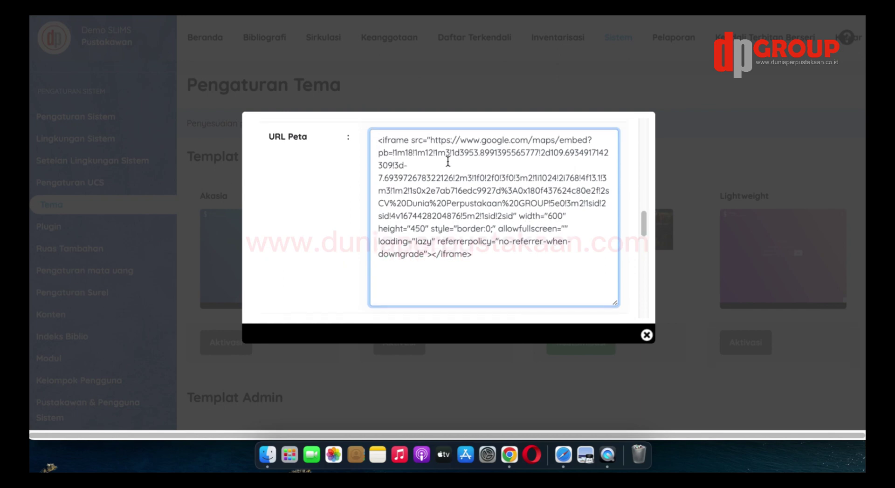
pyautogui.moveTo(432, 140); pyautogui.dragTo(376, 140)
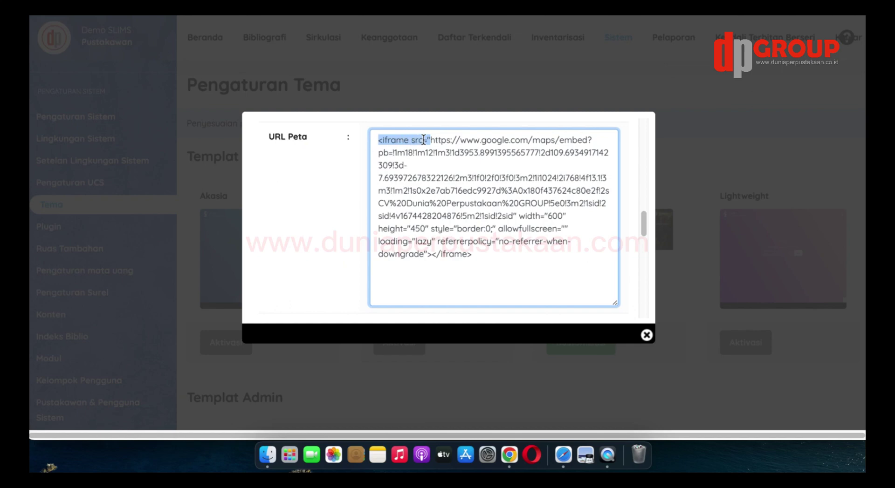
pyautogui.press('BackSpace')
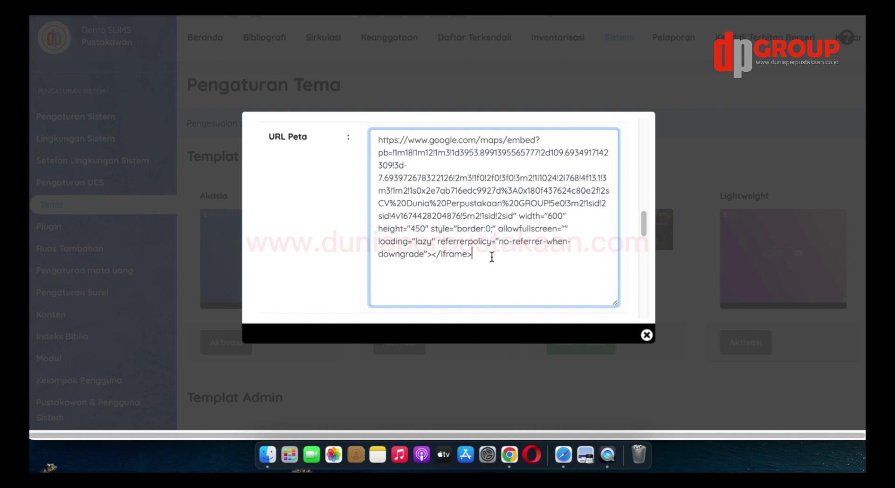
# Cut the trailing iframe attributes so only the Google Maps embed link remains
pyautogui.moveTo(492, 258); pyautogui.dragTo(514, 217)
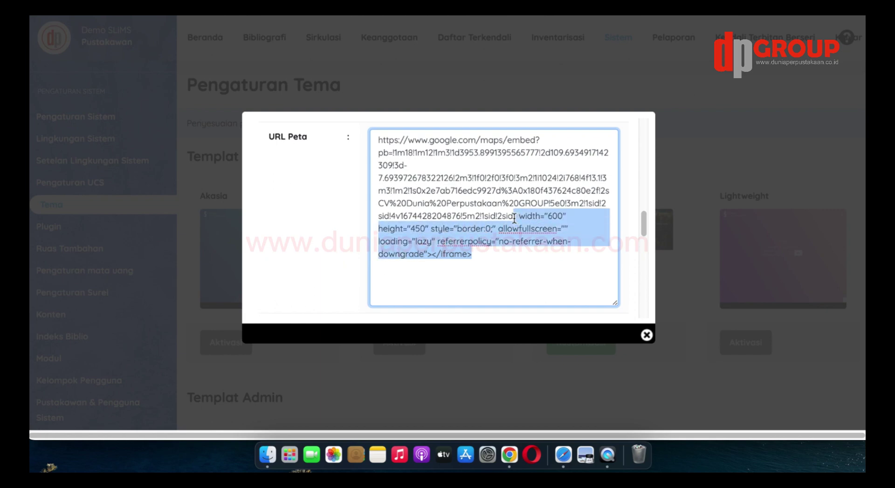
pyautogui.rightClick(552, 236)
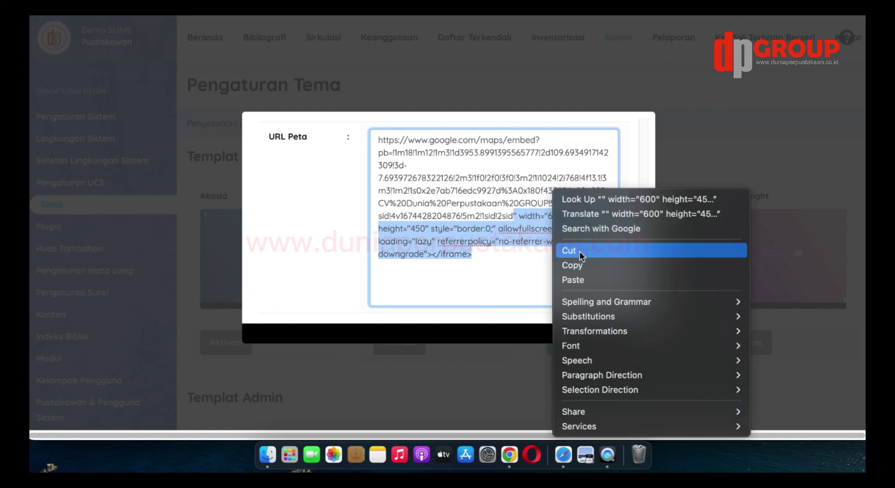
pyautogui.moveTo(577, 303)
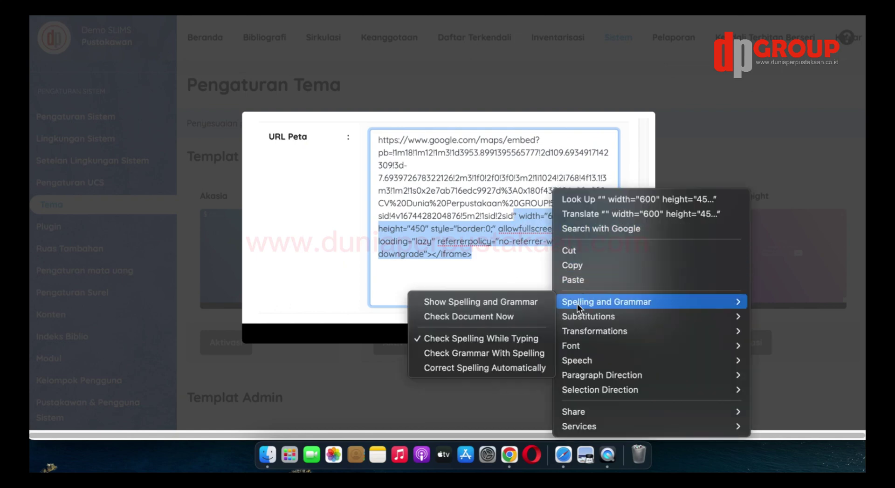
pyautogui.click(572, 250)
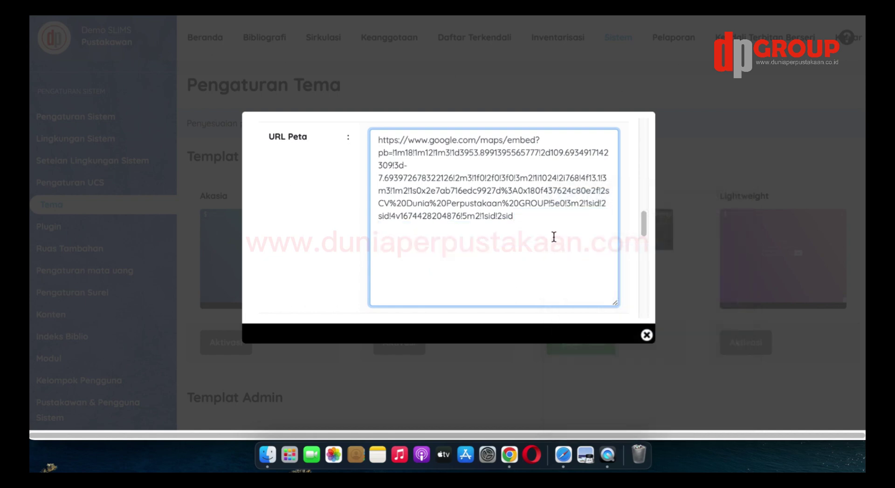
pyautogui.moveTo(377, 140); pyautogui.dragTo(525, 218)
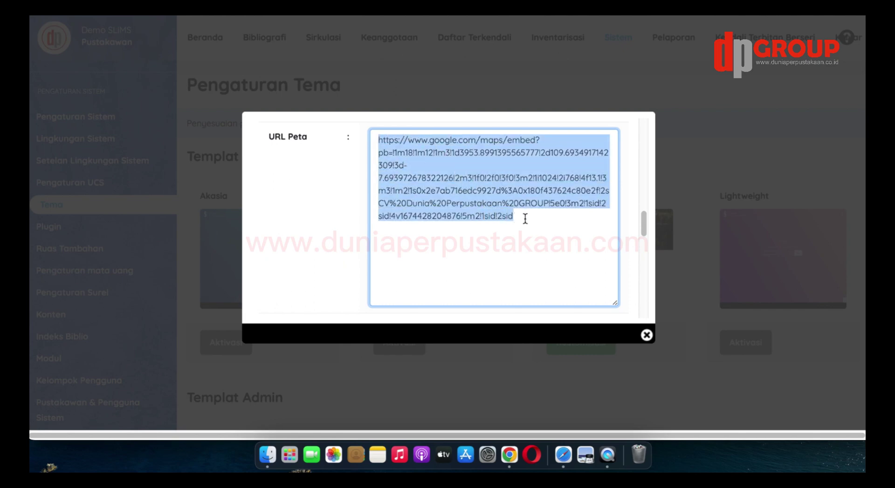
pyautogui.click(483, 237)
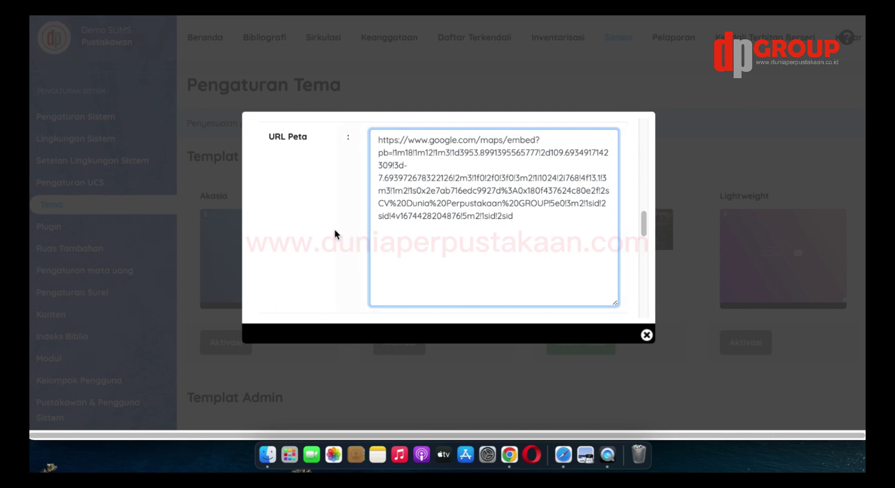
pyautogui.scroll(-4, 301, 223)
pyautogui.scroll(-3, 320, 226)
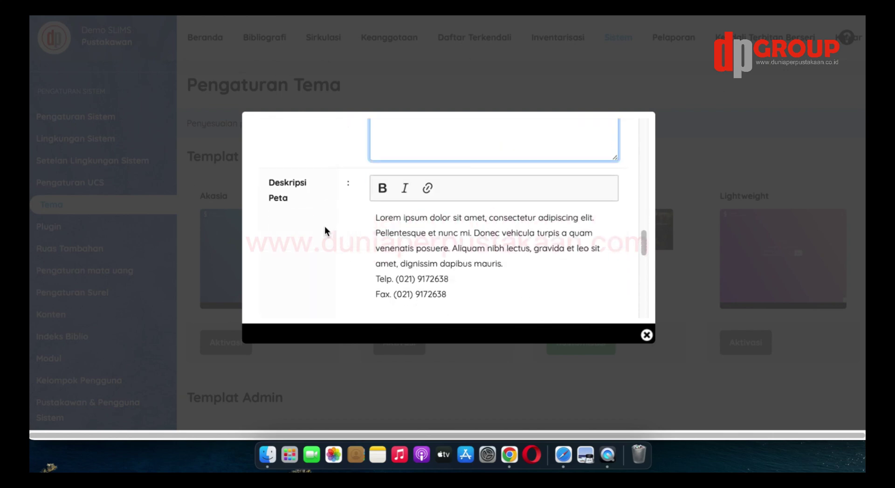
# Replace the Lorem ipsum map description with a CV Dunia Perpustakaan Group paragraph (e-catalog and SIPLAH), plus an HP/WA contact number line
pyautogui.scroll(-1, 448, 238)
pyautogui.click(447, 239)
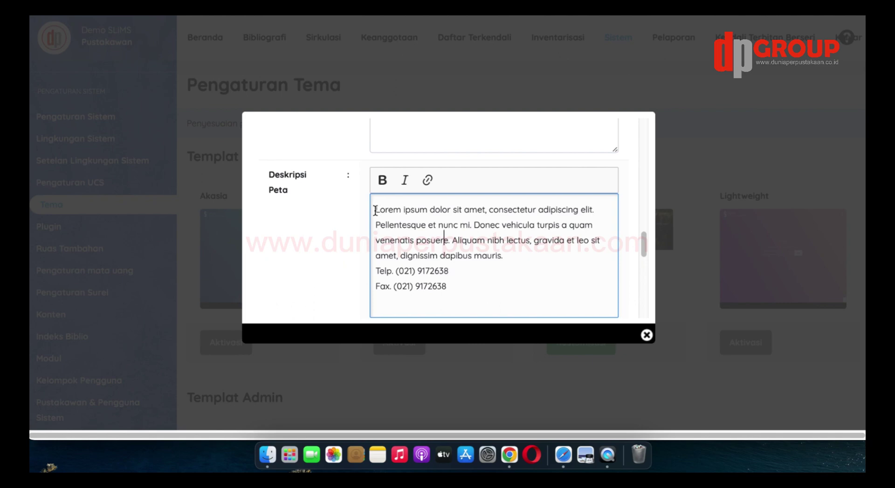
pyautogui.moveTo(375, 210); pyautogui.dragTo(509, 258)
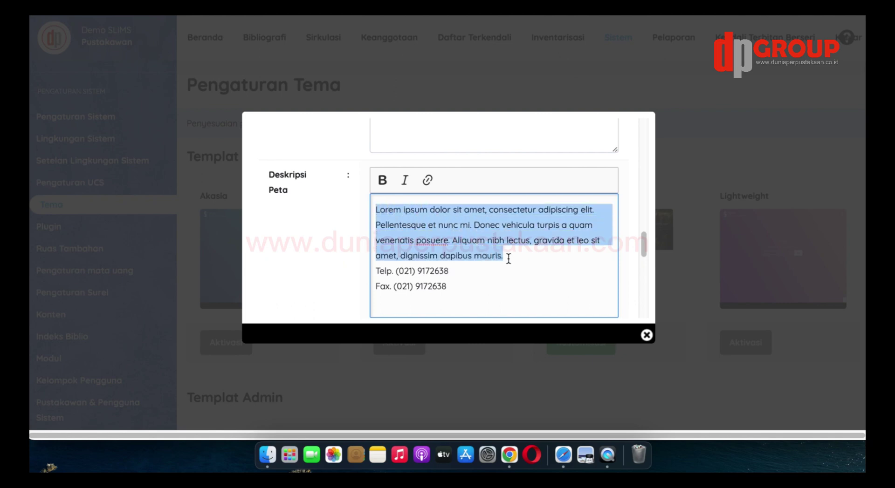
pyautogui.write('C')
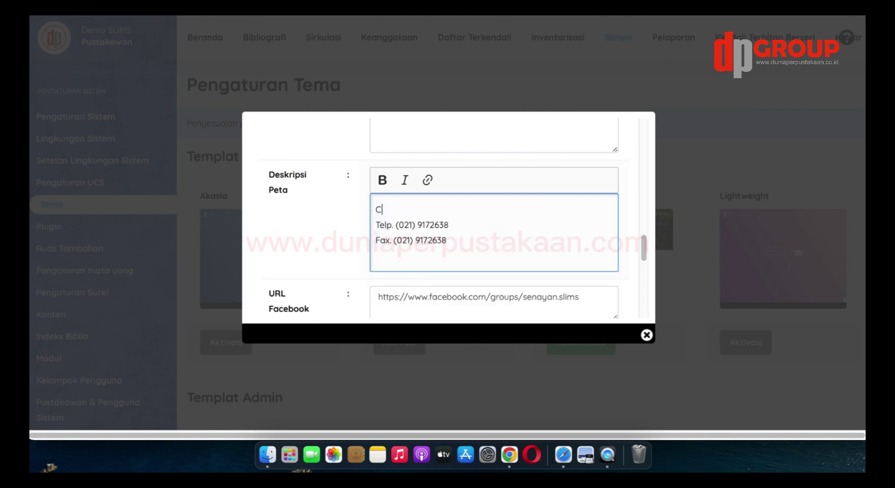
pyautogui.write('V Dunia Perpustakaan G')
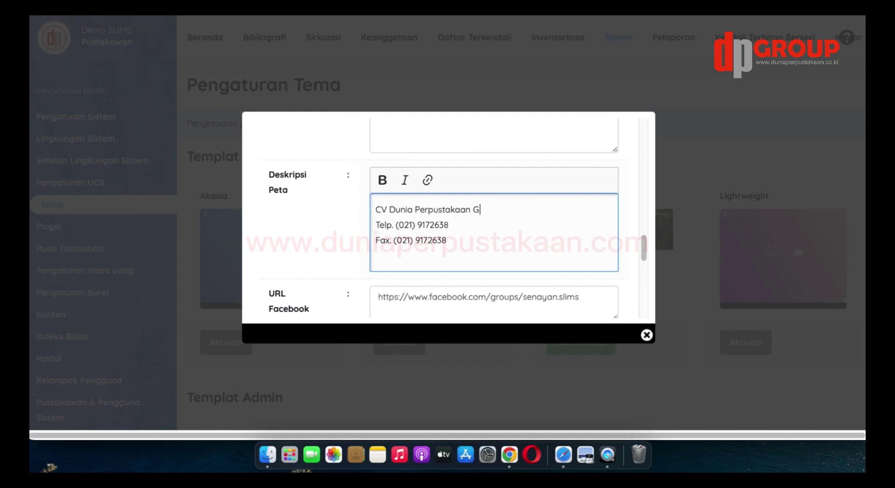
pyautogui.write('roup merupakan')
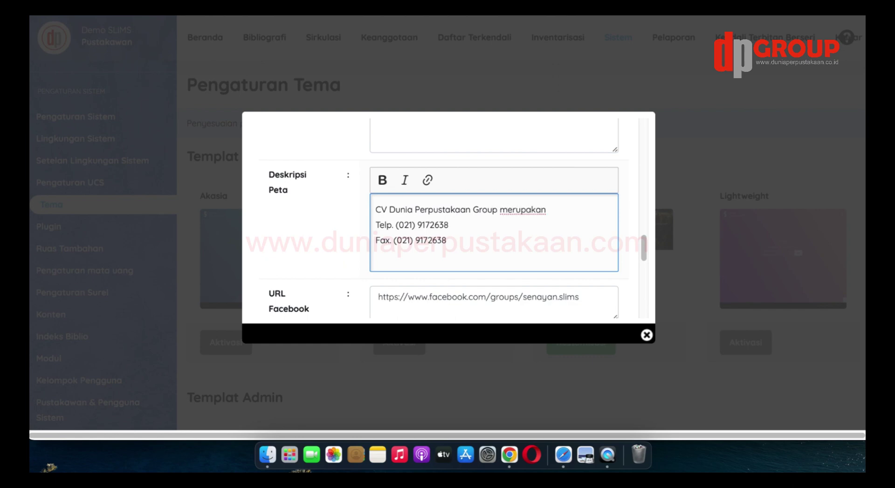
pyautogui.write(' perusahaan penyedia se')
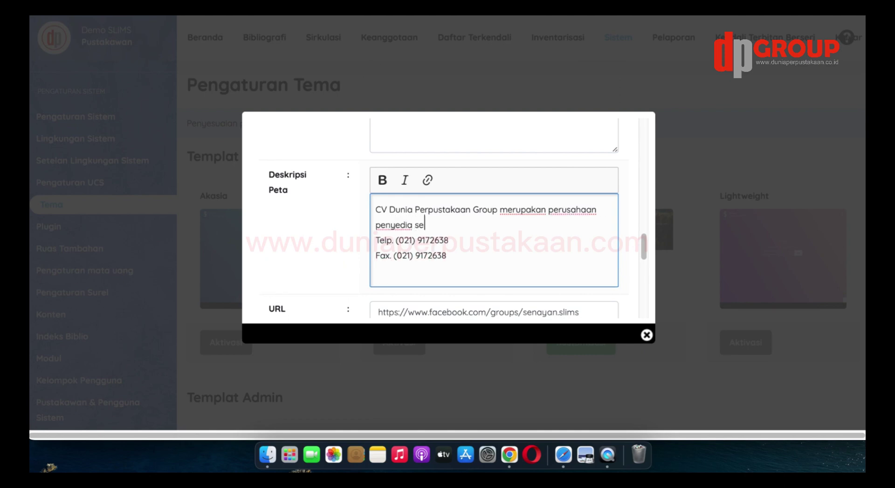
pyautogui.write('mua kebutuhan ')
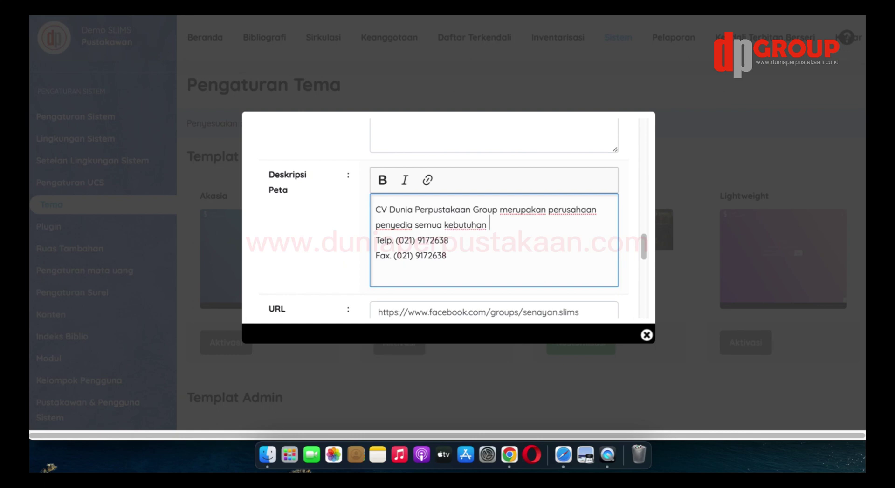
pyautogui.write('perpustakaan di s')
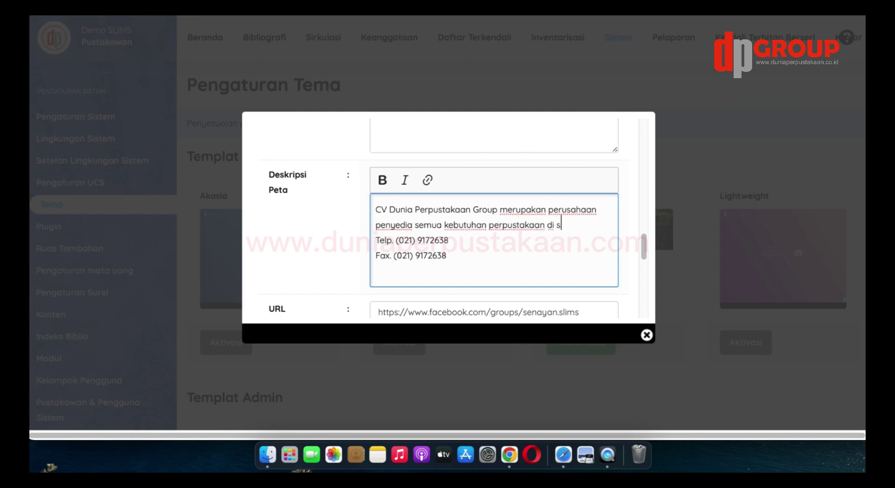
pyautogui.write('eluruh Indonesia da')
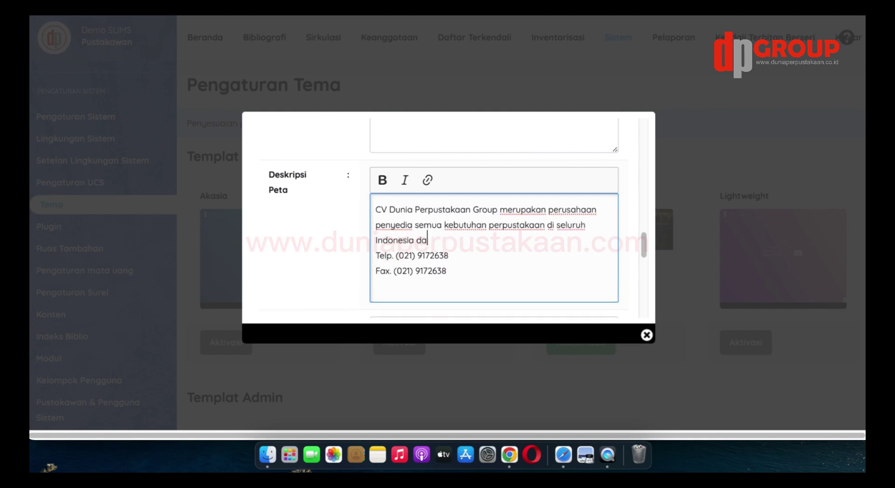
pyautogui.press('BackSpace')
pyautogui.press('BackSpace')
pyautogui.write('yang sudah terdaftar d')
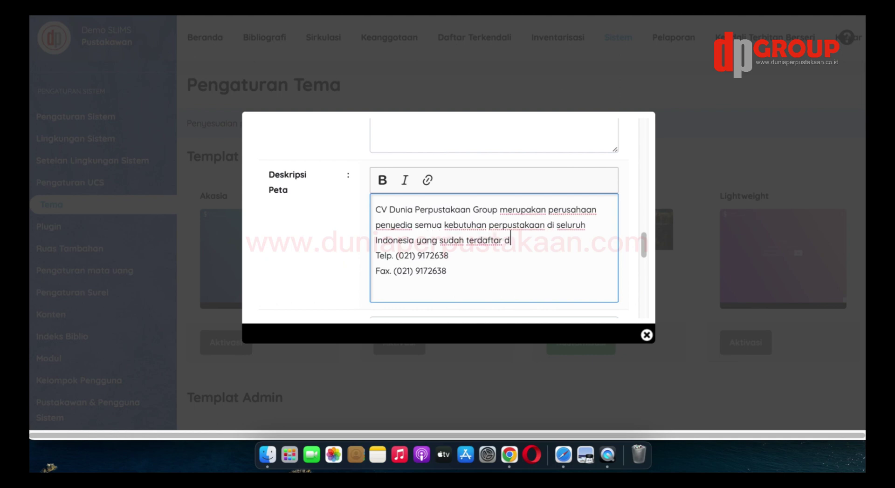
pyautogui.write('i e-catalog')
pyautogui.press('BackSpace')
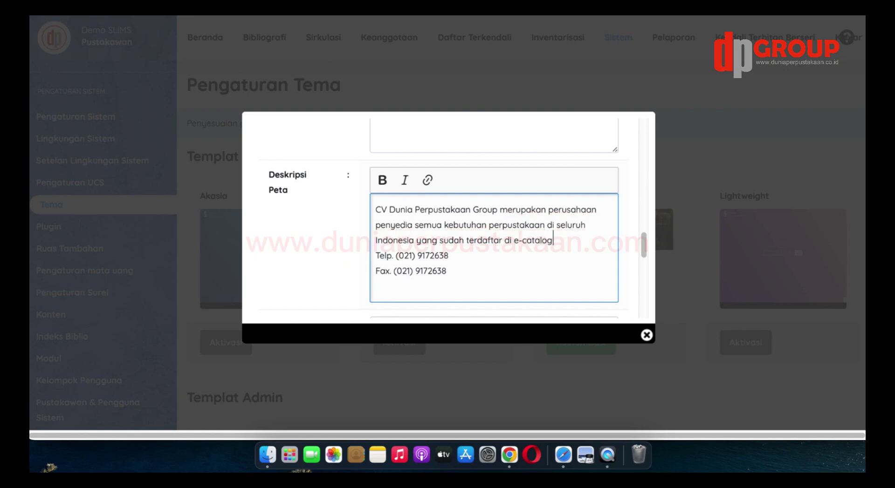
pyautogui.write('da')
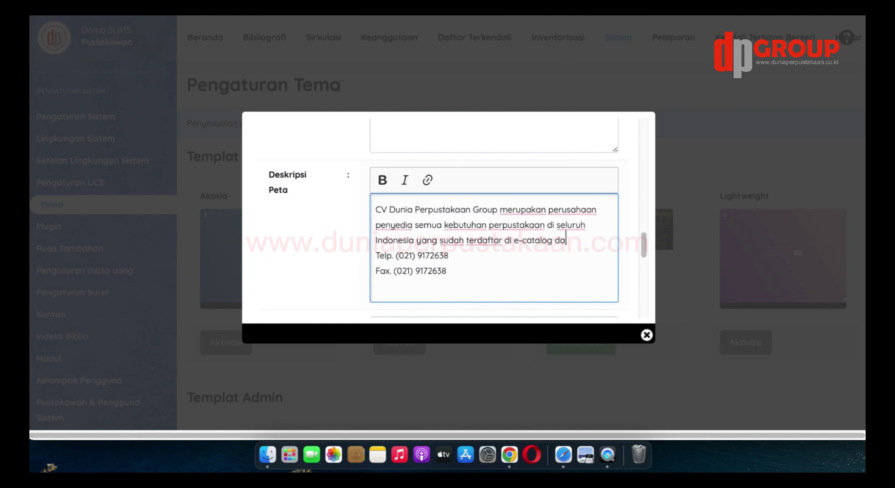
pyautogui.write('n SIPLAH.')
pyautogui.press('Return')
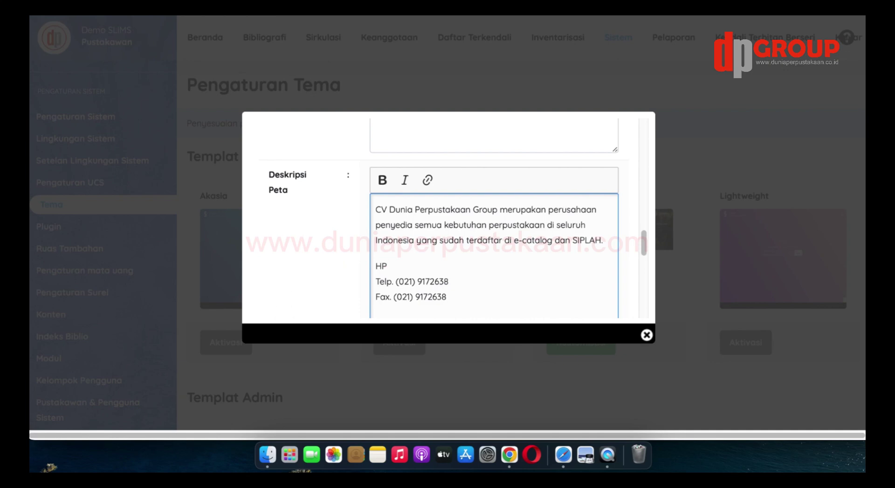
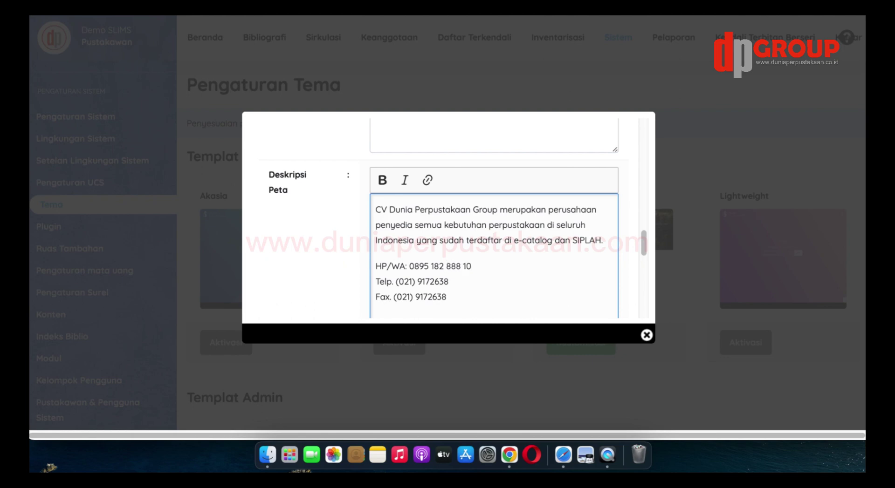
pyautogui.hotkey('shift', 'Down')
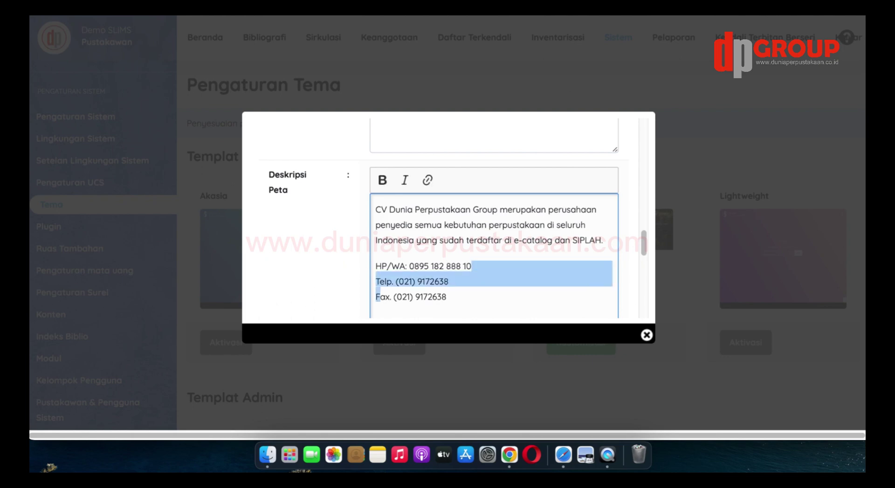
pyautogui.hotkey('shift', 'Down')
pyautogui.press('BackSpace')
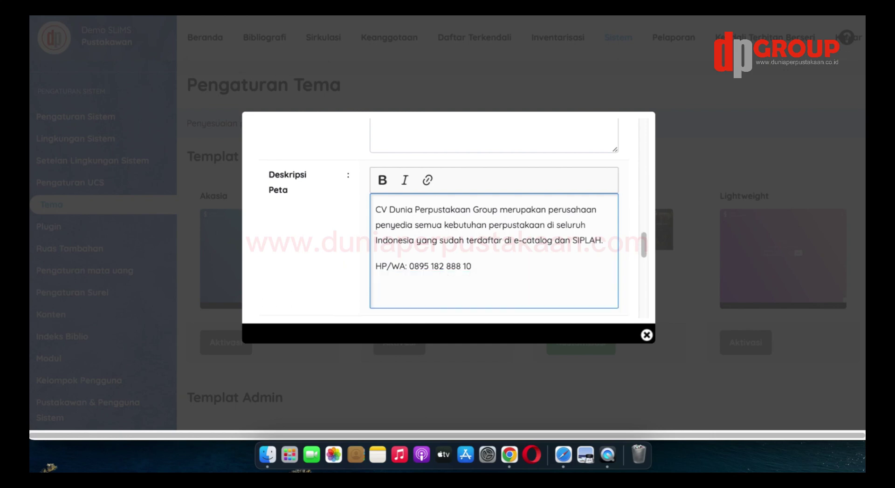
pyautogui.press('Return')
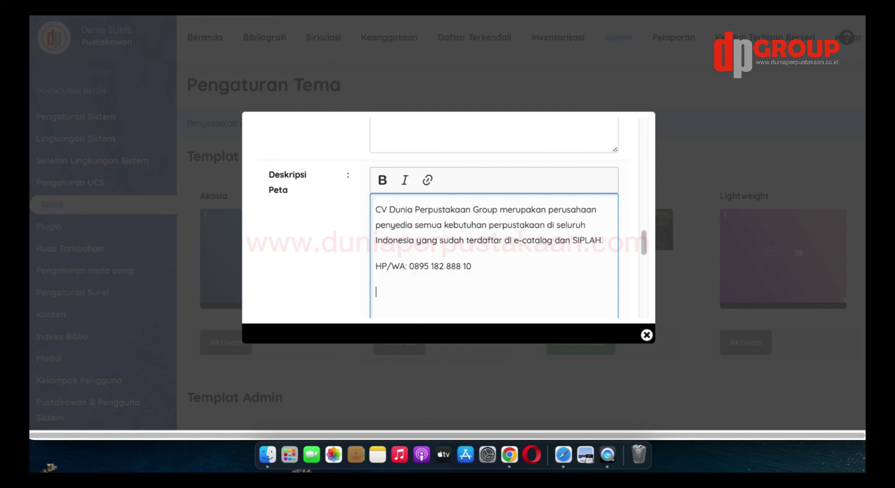
pyautogui.press('BackSpace')
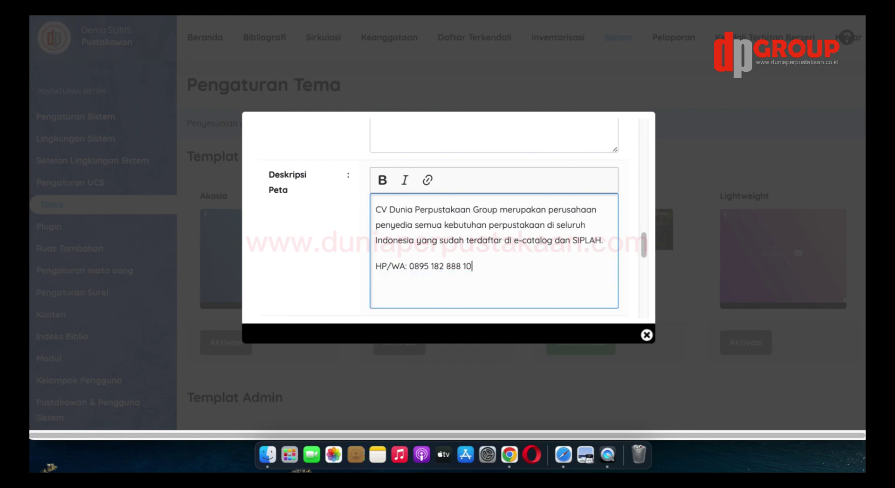
pyautogui.press('Return')
pyautogui.write('www')
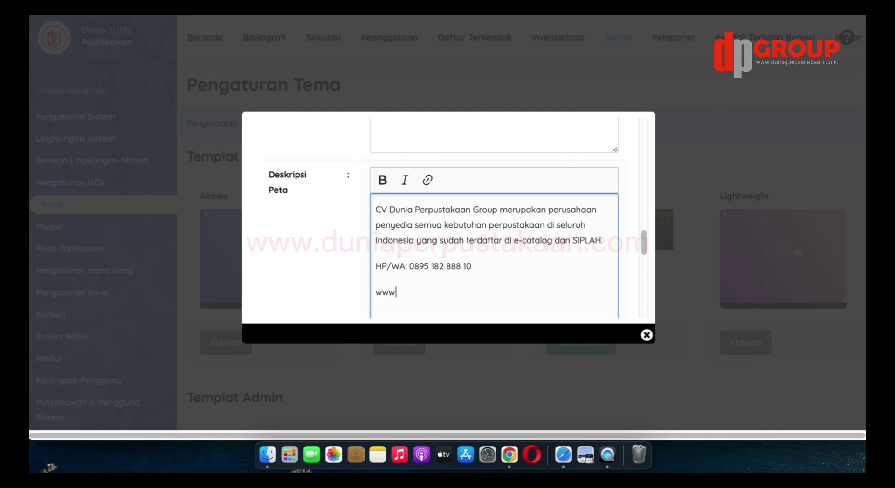
pyautogui.write('.duniaperpustakaan.co')
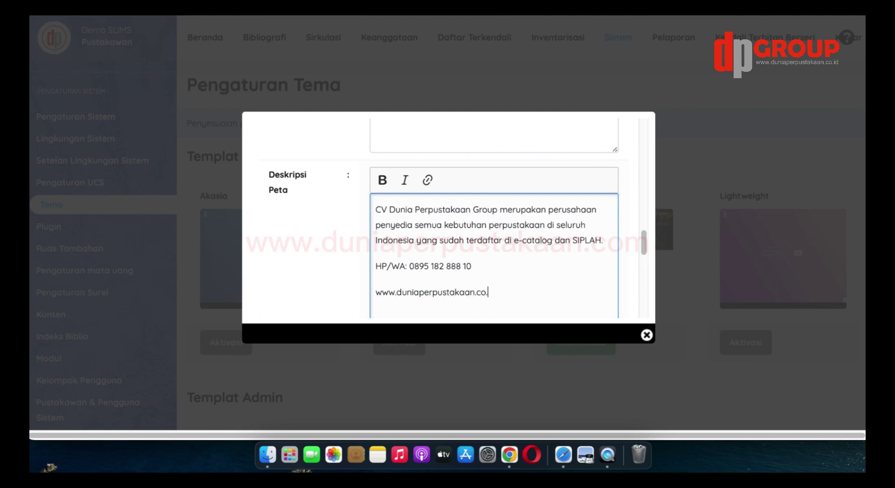
pyautogui.write('.id')
pyautogui.scroll(-3, 535, 270)
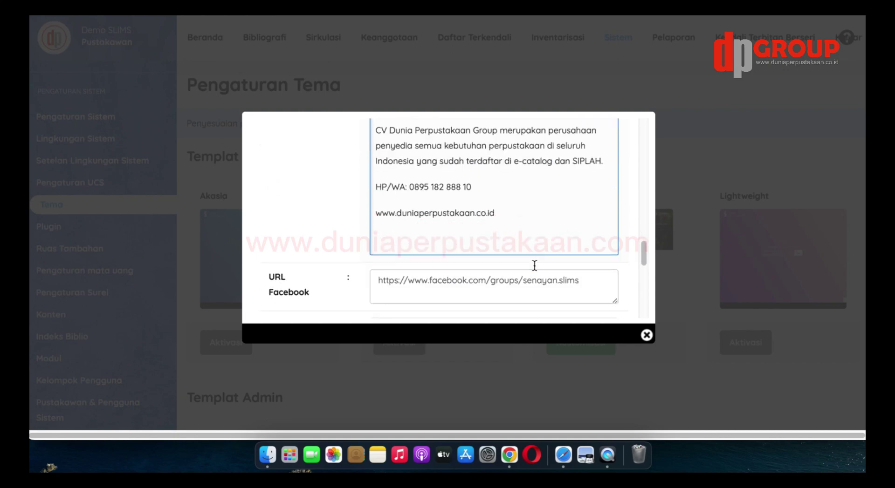
# Change the Facebook and Twitter URLs to the duniaperpus account
pyautogui.scroll(-2, 535, 265)
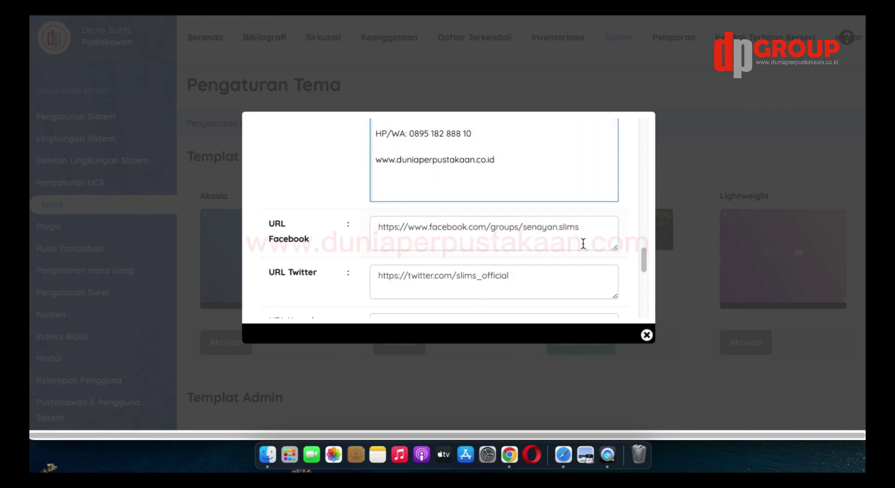
pyautogui.moveTo(585, 227); pyautogui.dragTo(491, 229)
pyautogui.write('d')
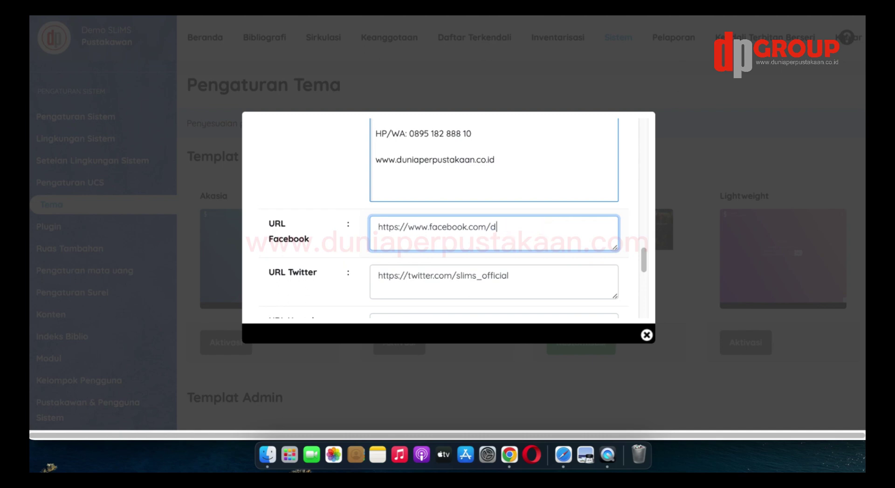
pyautogui.write('uniaperpus')
pyautogui.scroll(-2, 494, 210)
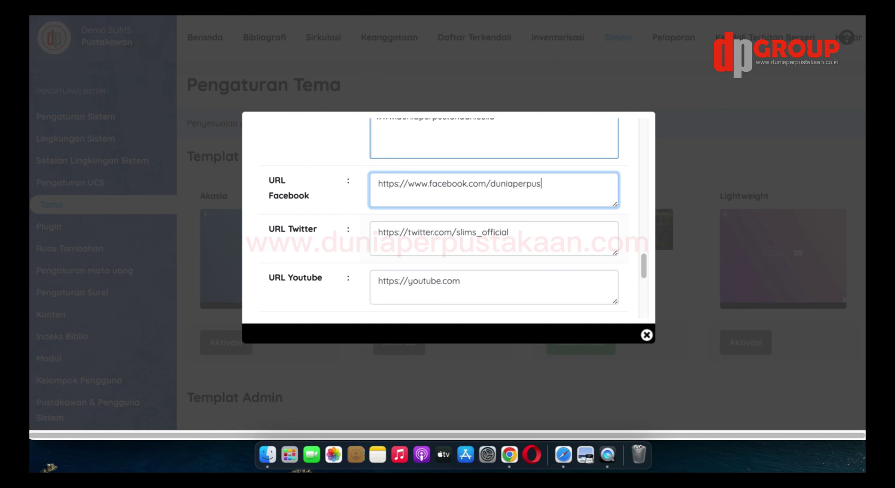
pyautogui.click(525, 236)
pyautogui.doubleClick(457, 238)
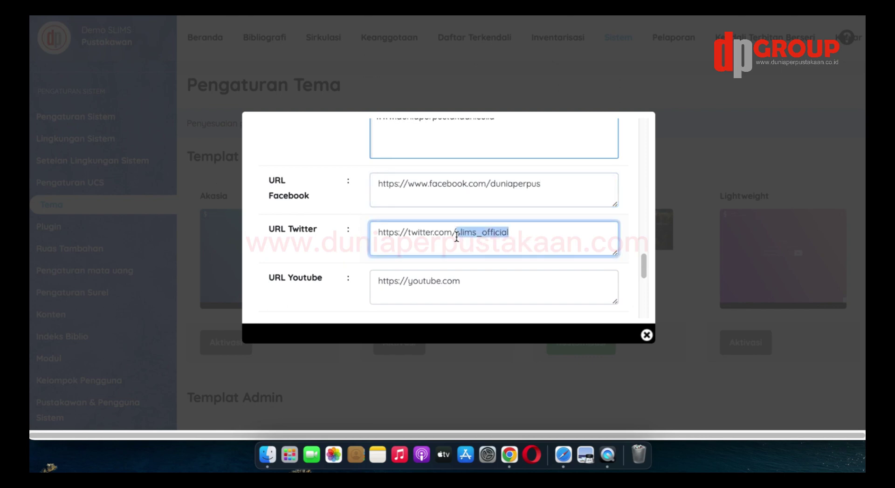
pyautogui.write('duniap')
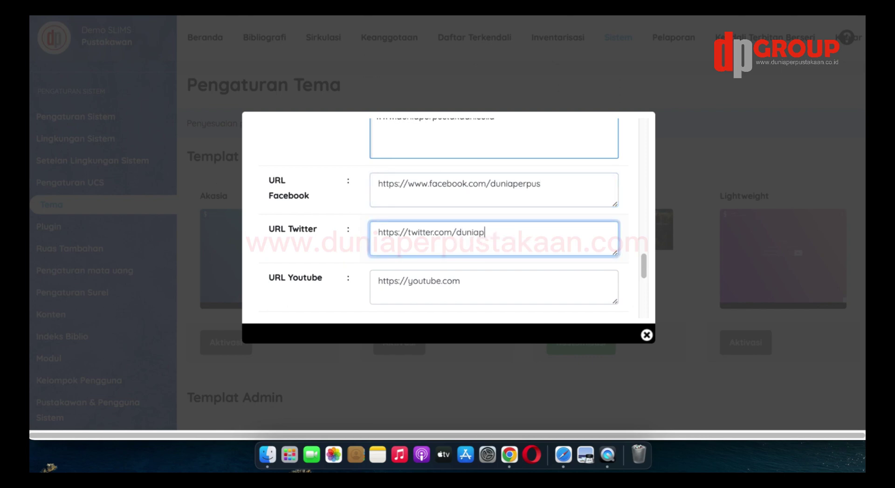
pyautogui.write('erpus')
pyautogui.scroll(-1, 456, 236)
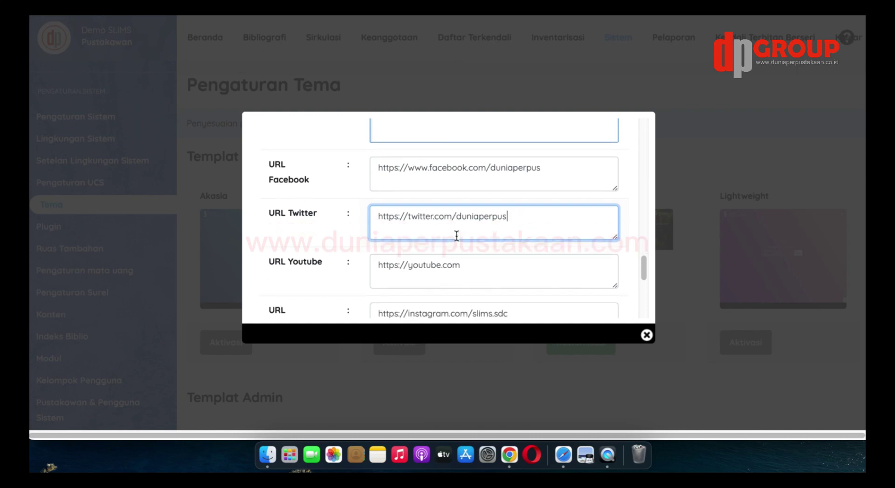
pyautogui.click(485, 264)
pyautogui.write('/')
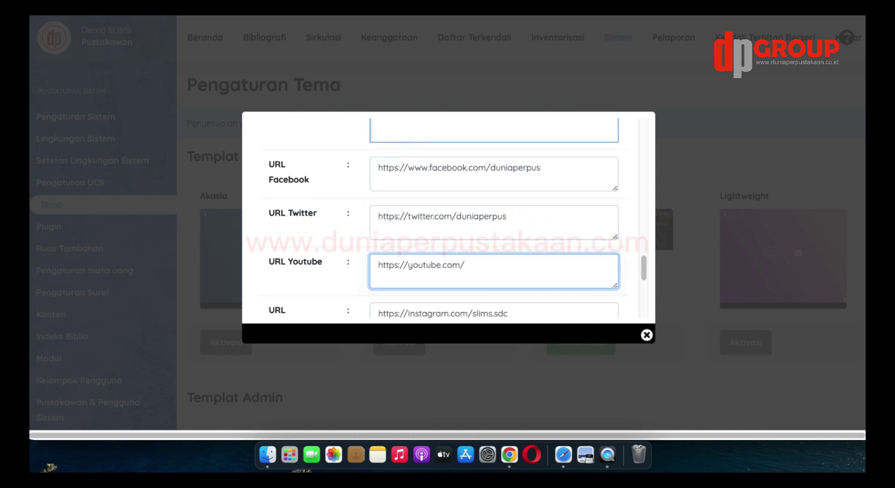
pyautogui.write('@duniaperpus')
pyautogui.scroll(-3, 448, 219)
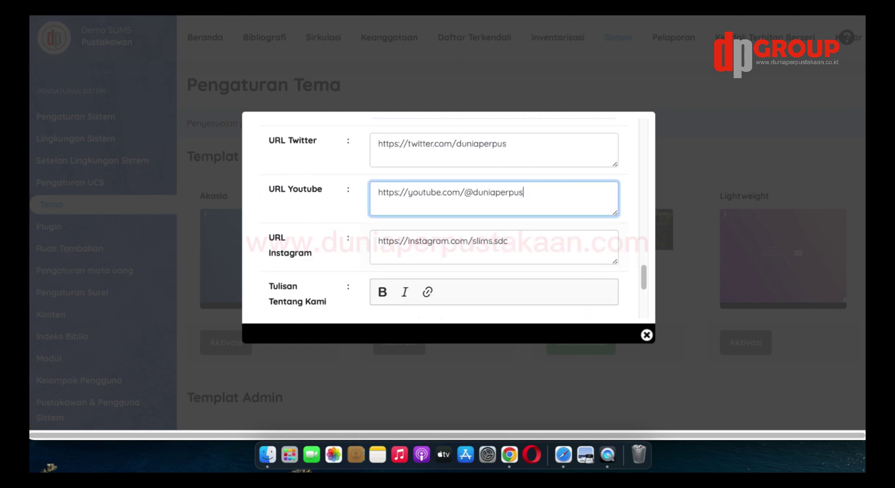
pyautogui.click(524, 250)
pyautogui.doubleClick(474, 243)
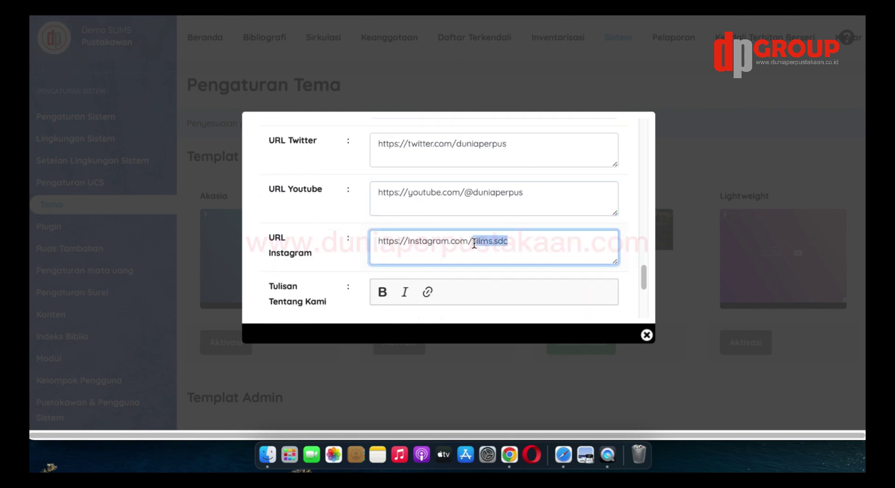
pyautogui.write('duniaperpus')
pyautogui.scroll(-3, 486, 240)
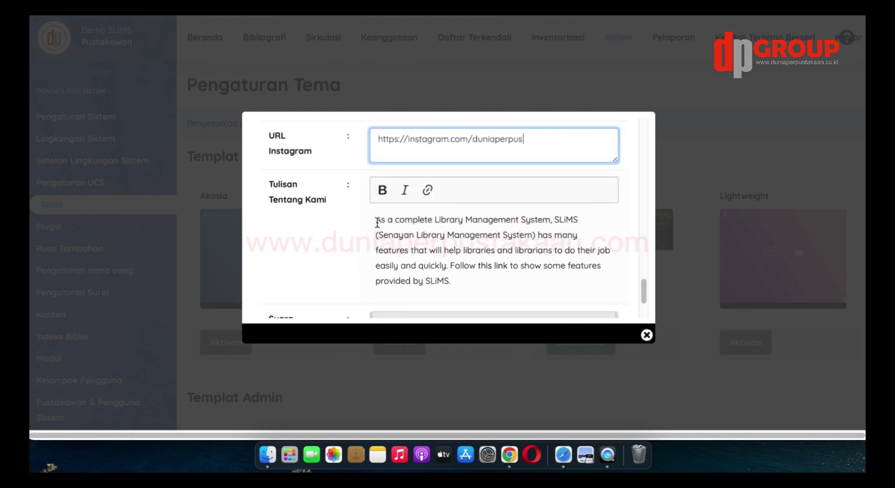
# Overwrite Tulisan Tentang Kami with 'CV Dunia Perpustakaan Group merupakan perusahaan penyedia semua kebutuhan perpustakaan di seluruh Indonesia.'
pyautogui.click(376, 220)
pyautogui.moveTo(376, 220); pyautogui.dragTo(461, 279)
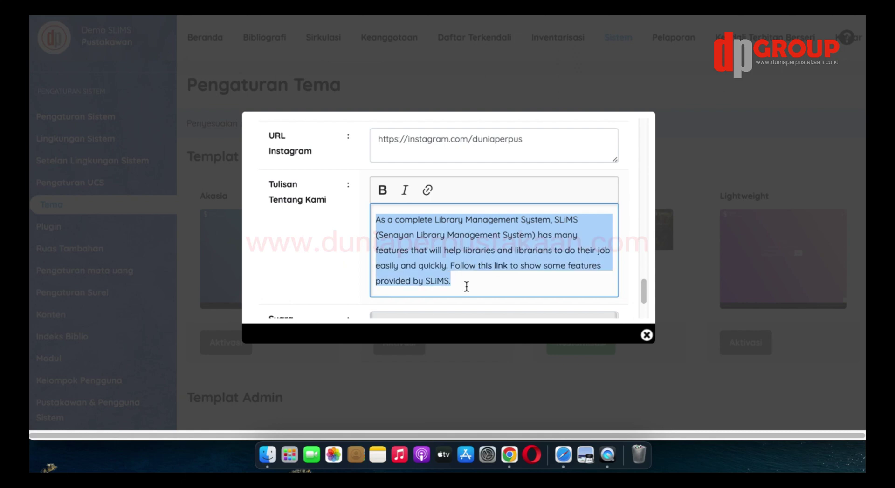
pyautogui.write('cv Dunia')
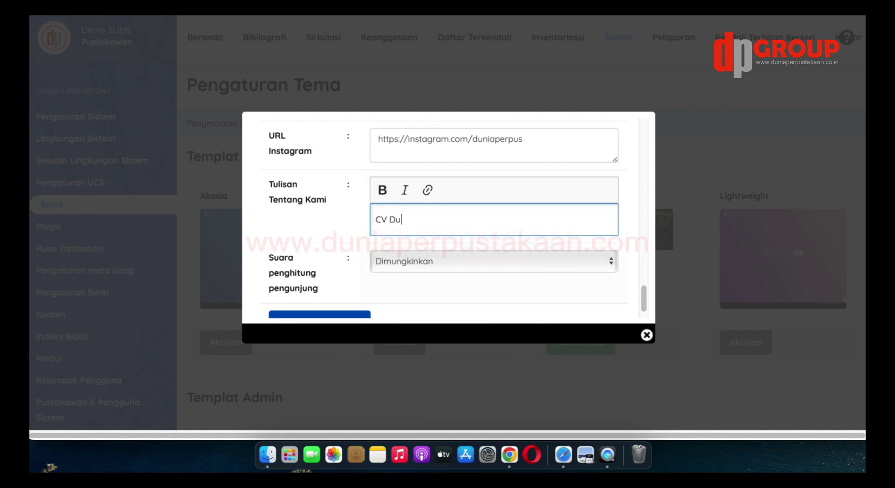
pyautogui.write(' Perpustakaan')
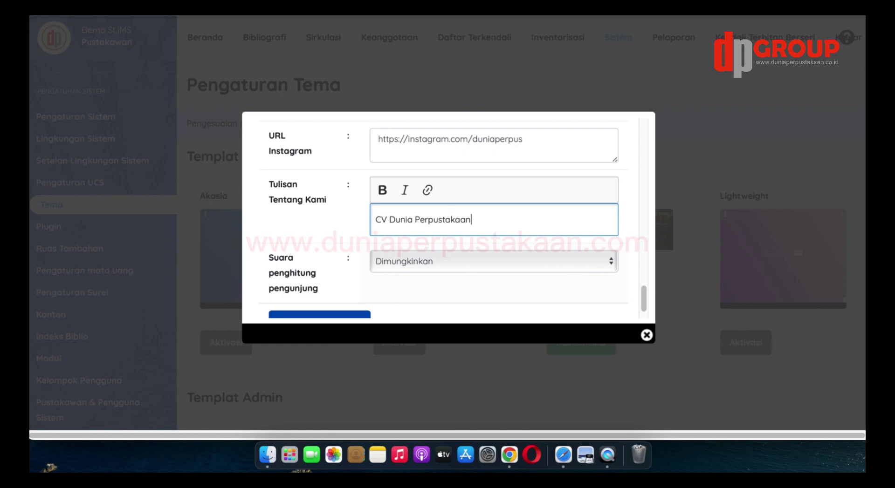
pyautogui.write(' Group merupakan ')
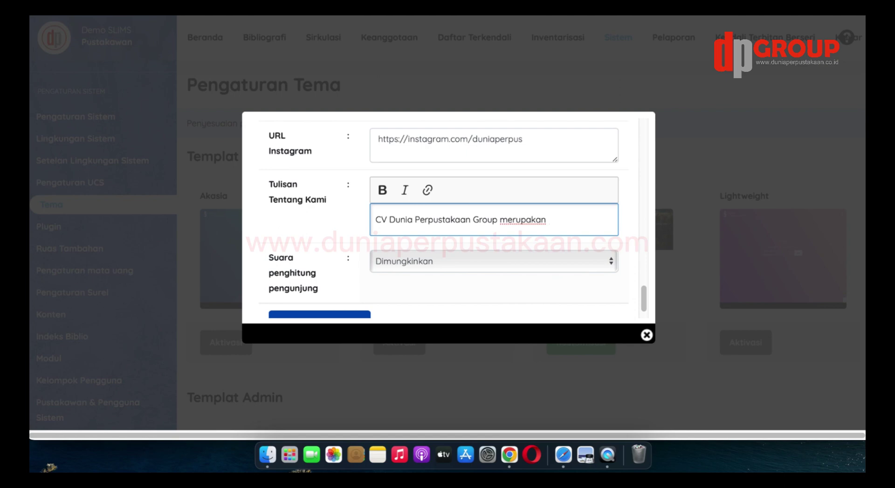
pyautogui.write('perusahaan penyed')
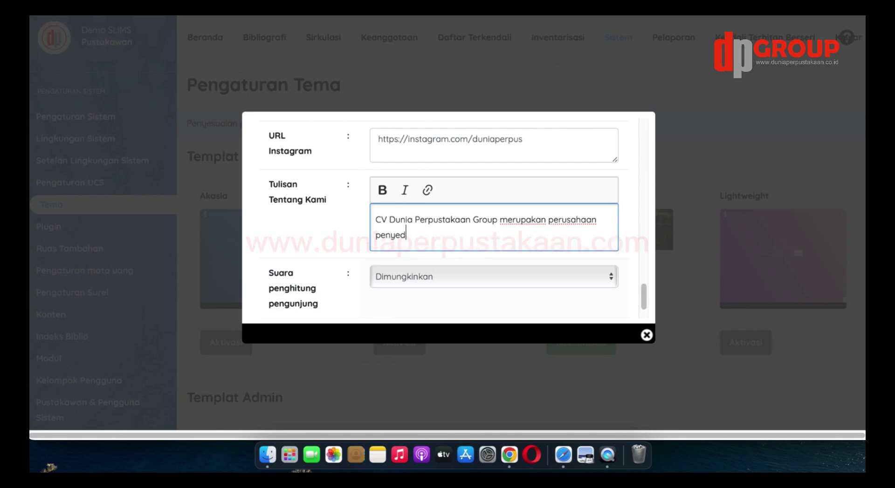
pyautogui.write('ia semua kebutuhan ')
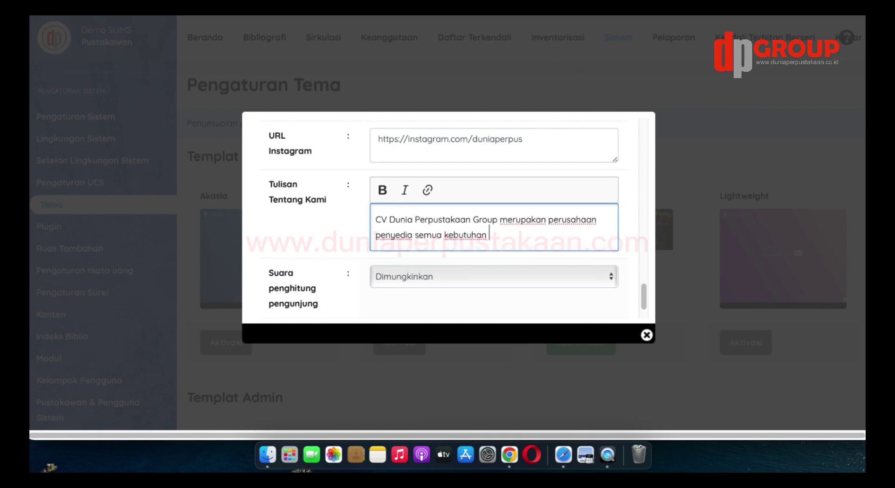
pyautogui.write('perpustakaan di seluruh')
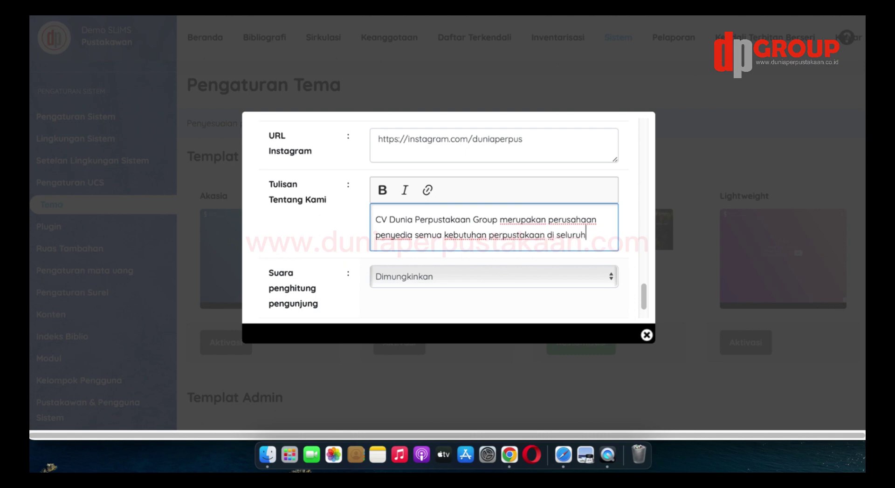
pyautogui.write(' Indonesia.')
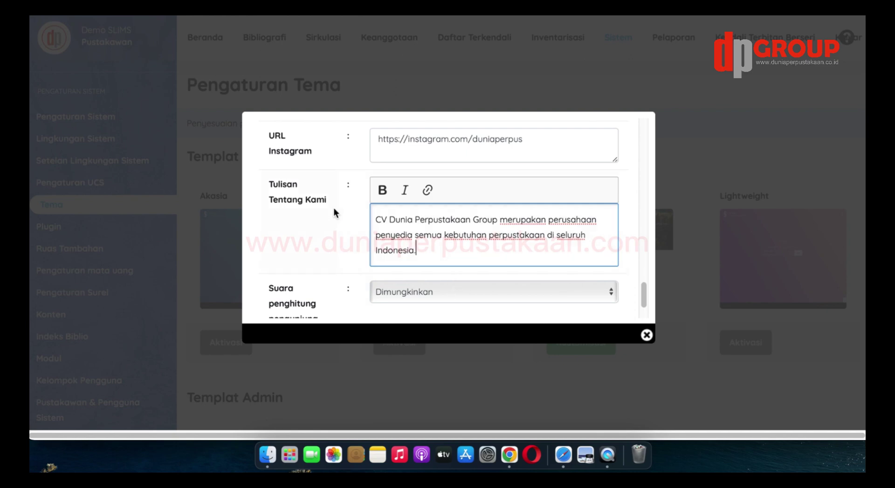
pyautogui.scroll(-3, 339, 223)
pyautogui.scroll(-1, 339, 222)
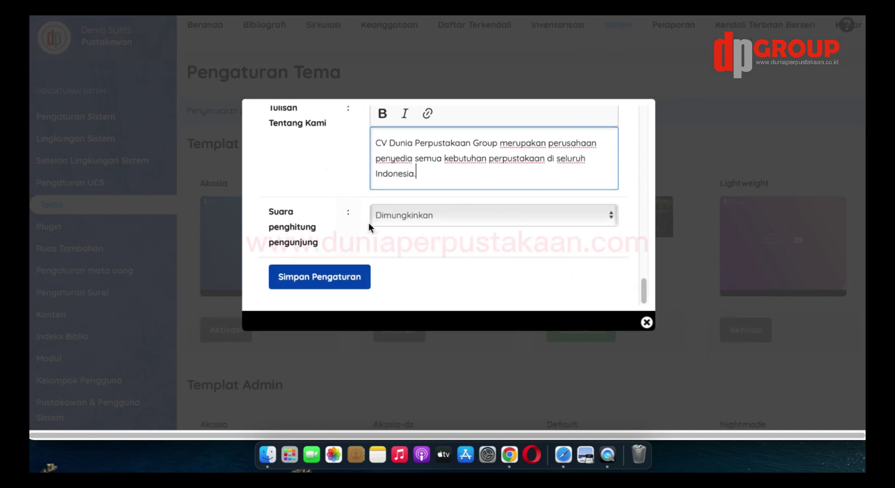
# Leave the visitor counter sound set to Dimungkinkan after briefly turning it off
pyautogui.click(425, 215)
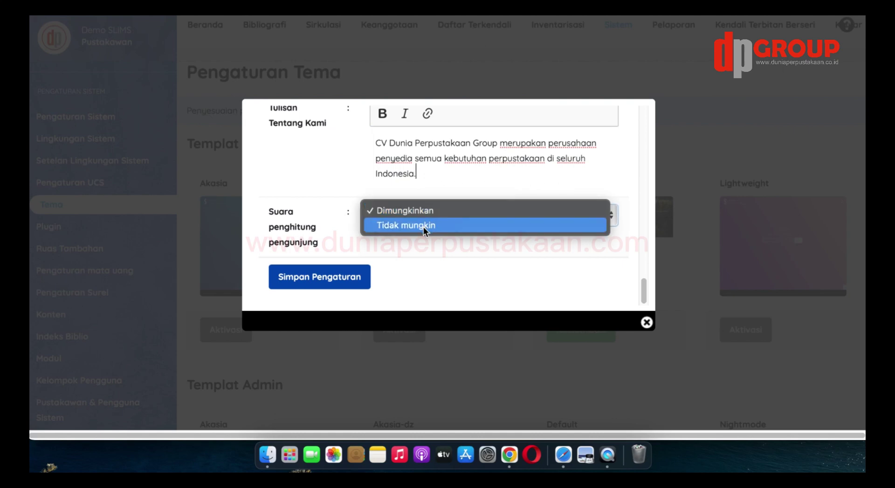
pyautogui.click(423, 226)
pyautogui.click(429, 217)
pyautogui.click(430, 199)
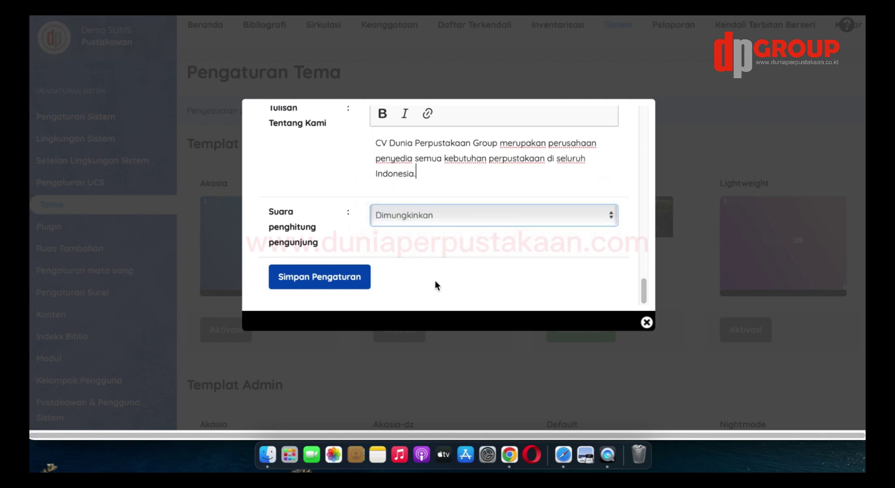
# Save the Default theme customisation with Simpan Pengaturan and close the Kustomisasi dialog
pyautogui.scroll(10, 378, 275)
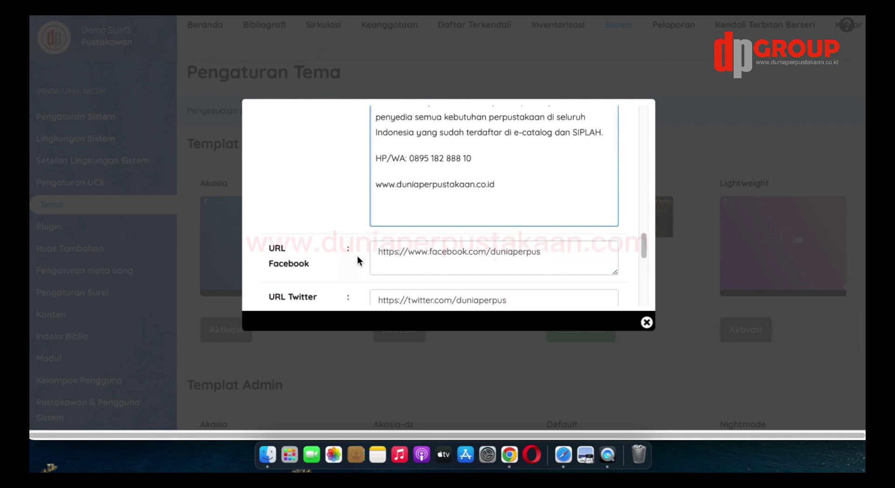
pyautogui.scroll(15, 351, 255)
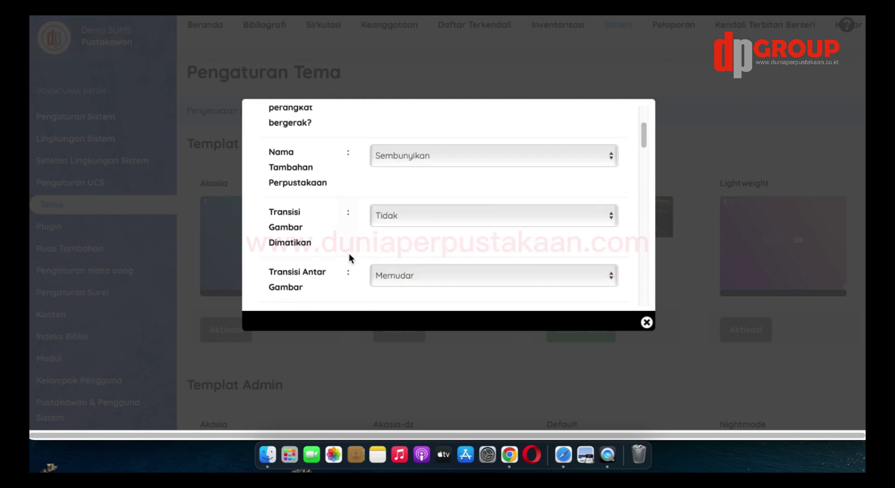
pyautogui.scroll(5, 348, 257)
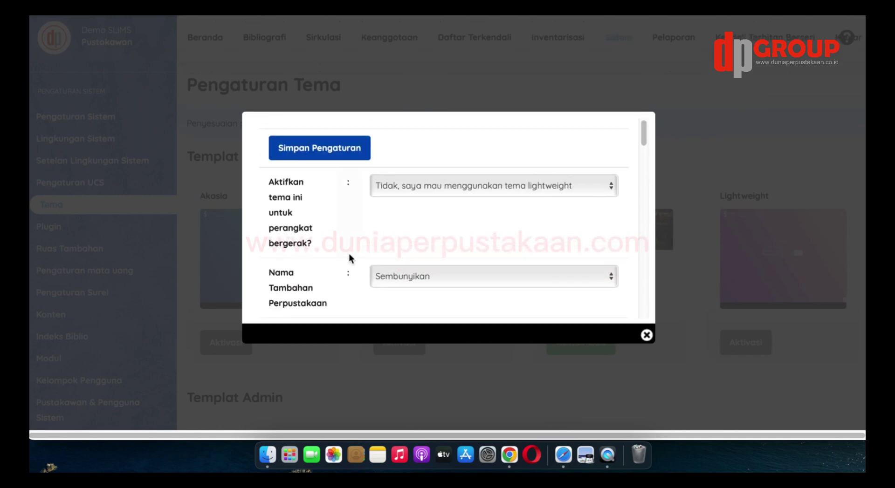
pyautogui.click(330, 153)
pyautogui.scroll(-2, 611, 216)
pyautogui.click(646, 335)
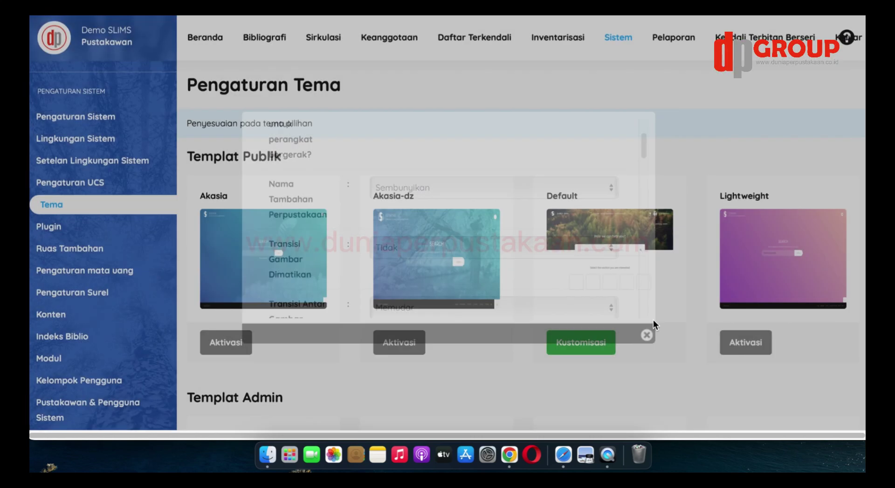
# Activate the Nightmode template under Templat Admin
pyautogui.scroll(-2, 657, 250)
pyautogui.scroll(-3, 658, 250)
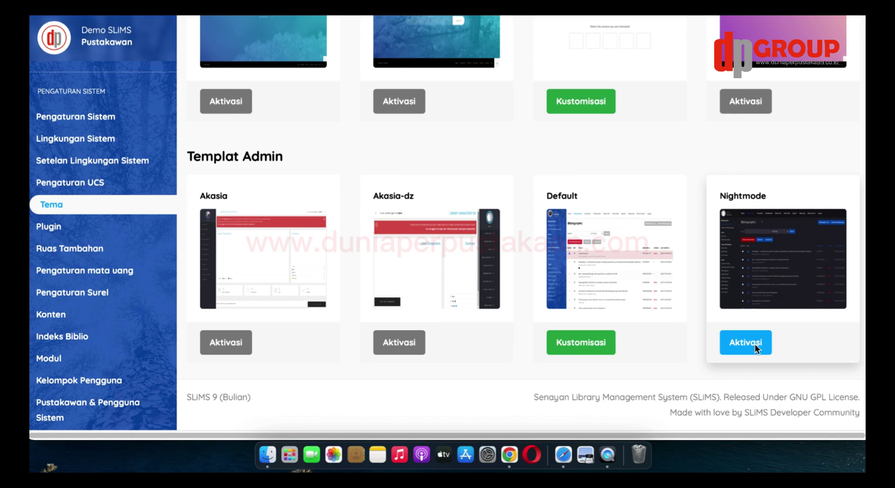
pyautogui.click(753, 344)
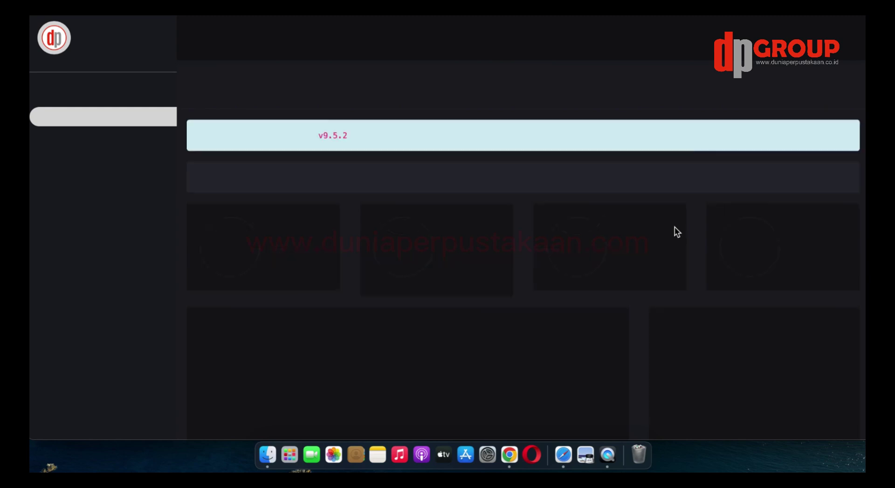
# Reload, return to Sistem > Tema, and activate the Default admin template again
pyautogui.scroll(-3, 674, 228)
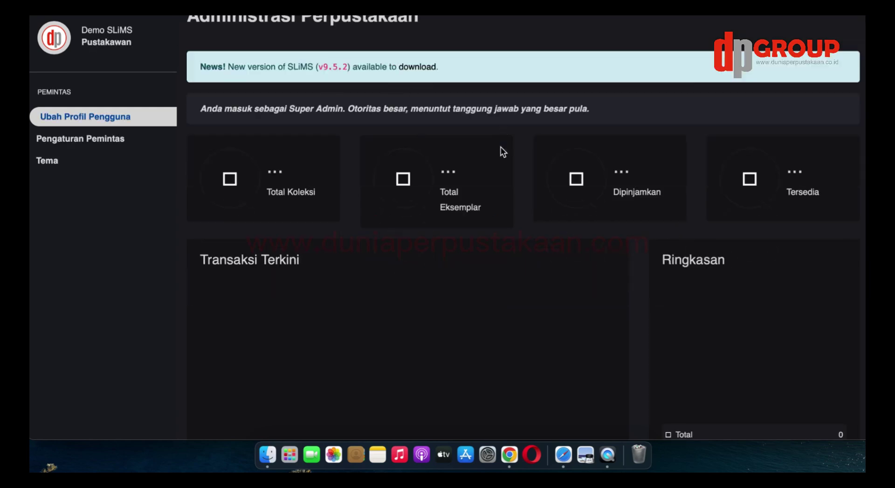
pyautogui.scroll(-1, 581, 272)
pyautogui.scroll(3, 579, 271)
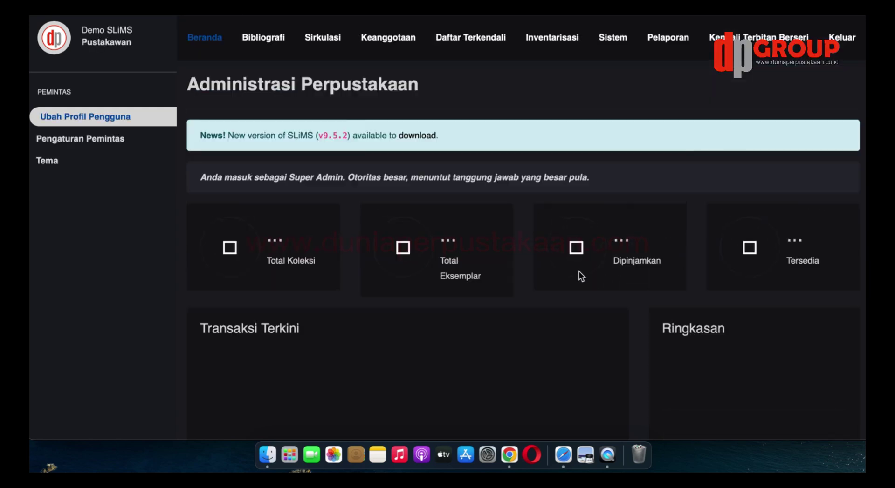
pyautogui.click(609, 47)
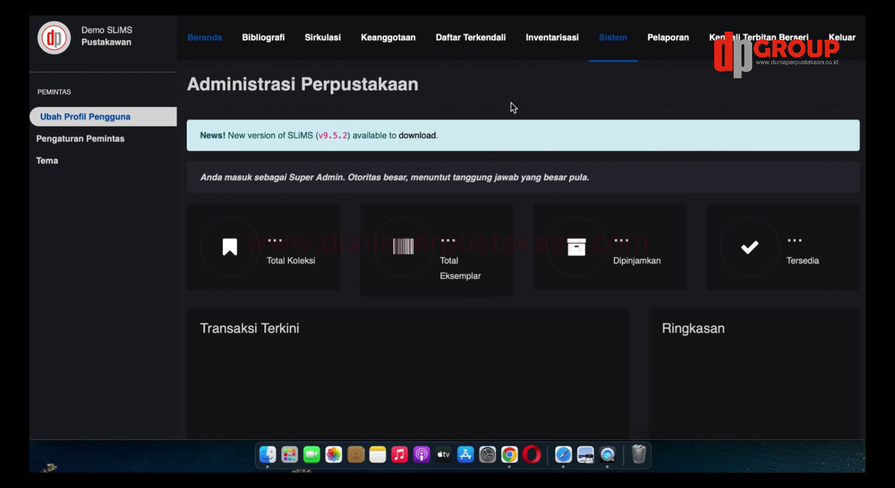
pyautogui.scroll(-5, 579, 204)
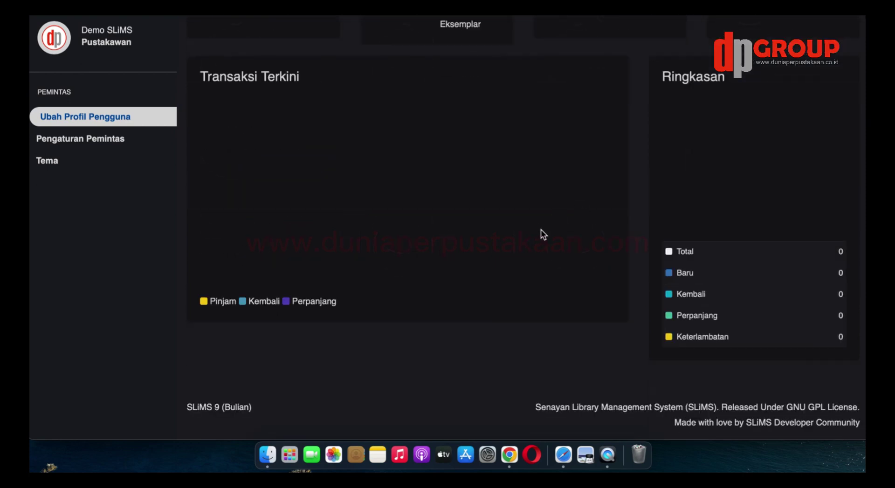
pyautogui.press('super+r')
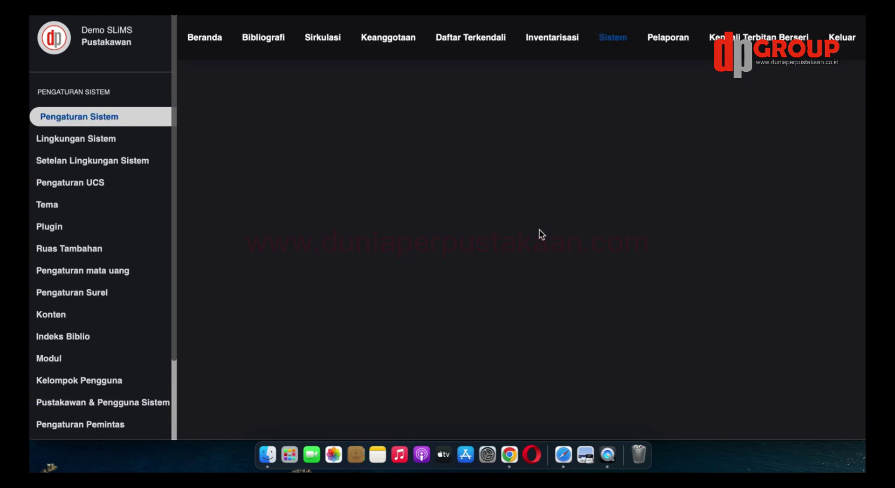
pyautogui.click(59, 207)
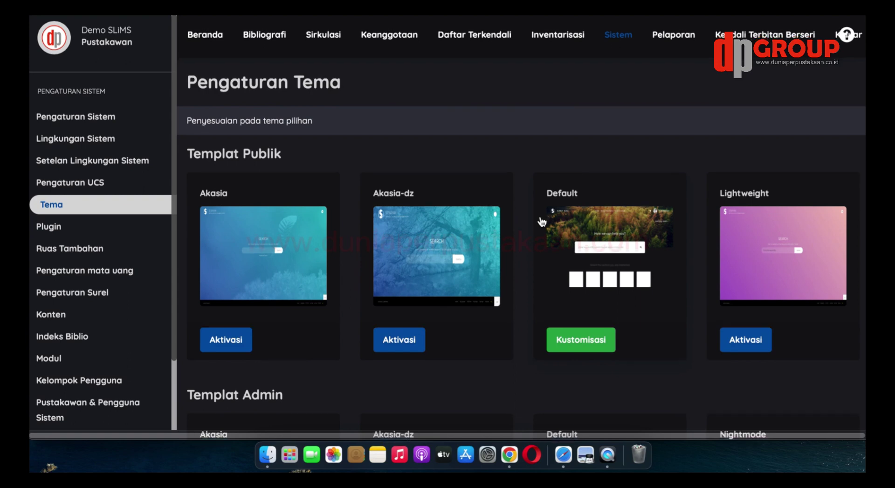
pyautogui.scroll(-5, 541, 216)
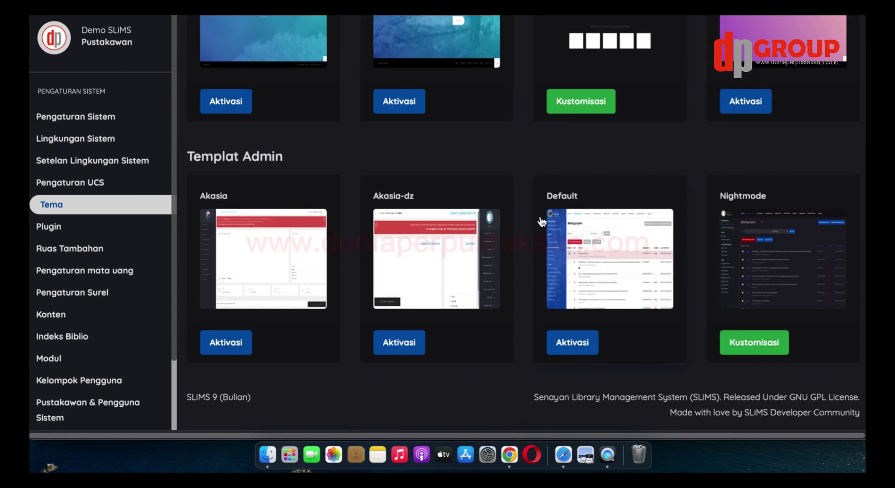
pyautogui.click(582, 346)
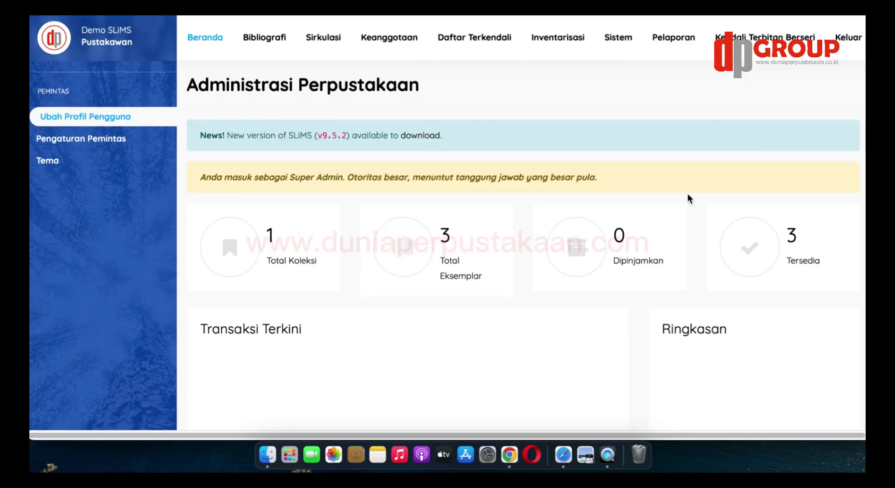
# Reopen the Sistem > Tema page, then switch to the Google Maps embed-code tab
pyautogui.click(620, 39)
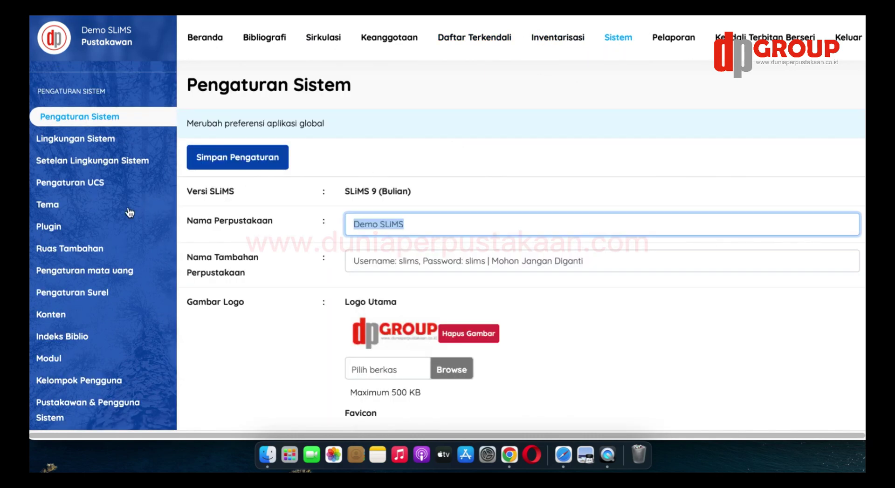
pyautogui.click(61, 206)
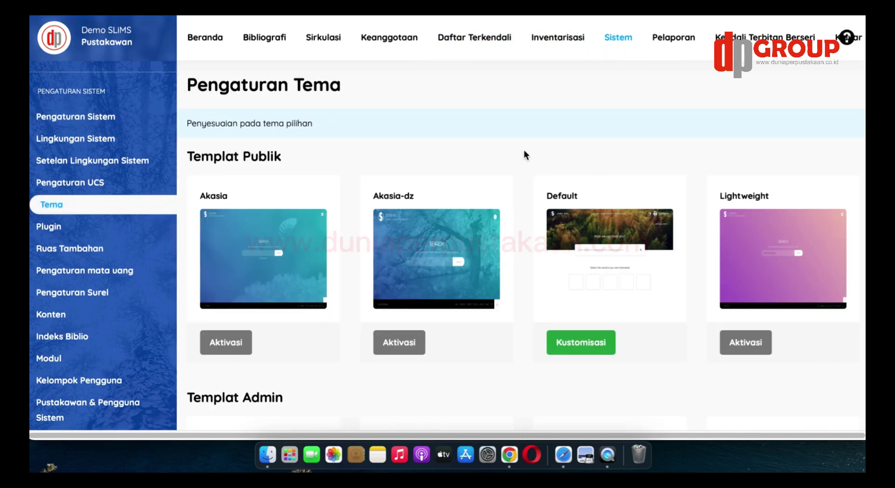
pyautogui.scroll(-5, 524, 150)
pyautogui.scroll(5, 574, 226)
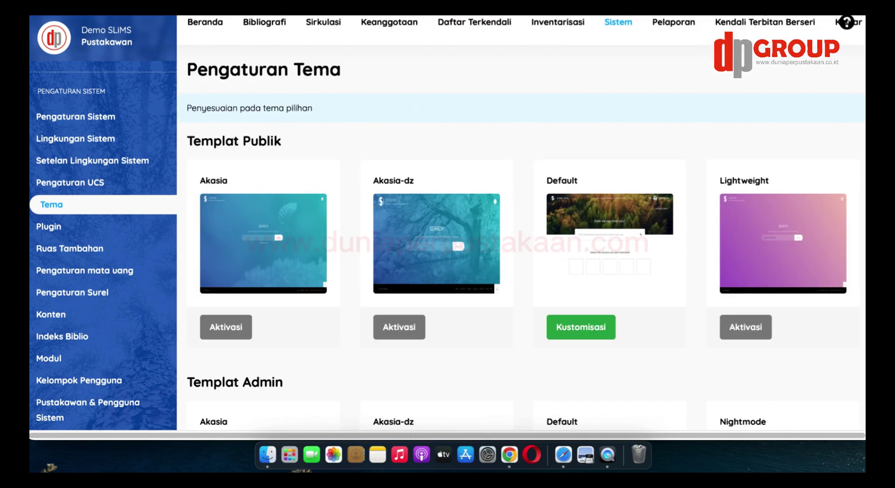
pyautogui.click(746, 15)
pyautogui.scroll(-3, 535, 160)
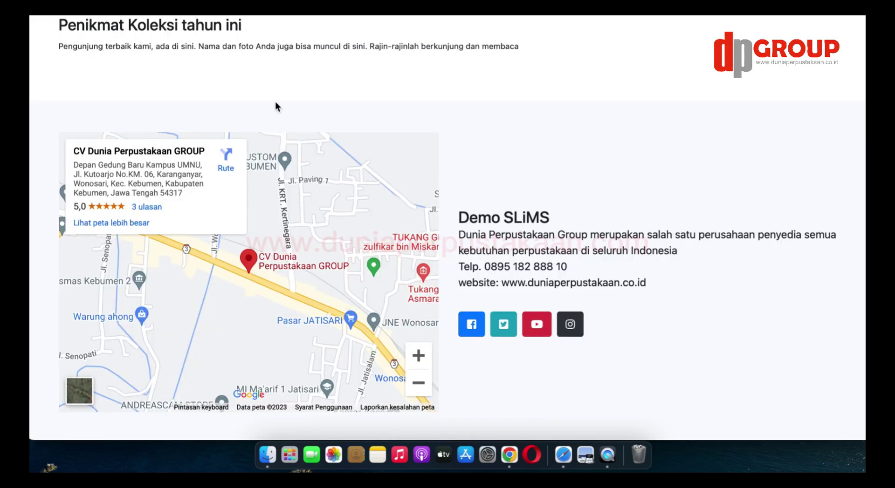
# Scroll over the embedded map preview for CV Dunia Perpustakaan GROUP
pyautogui.scroll(10, 293, 146)
pyautogui.scroll(10, 293, 148)
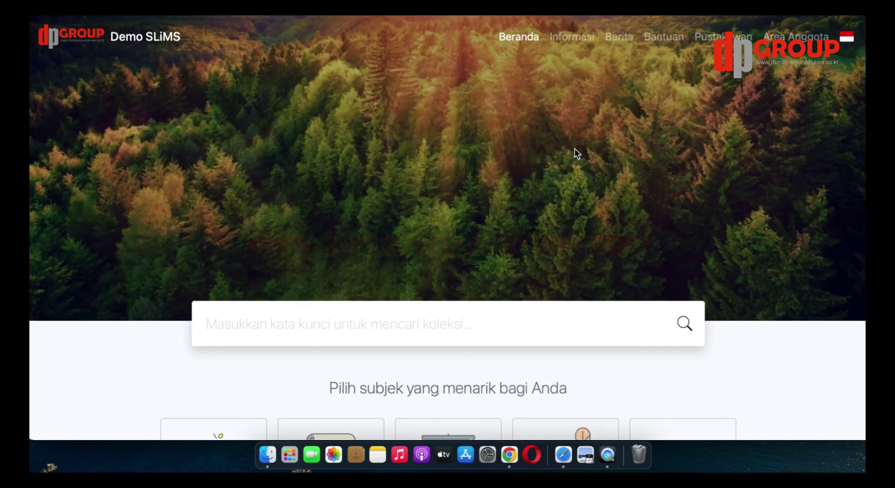
pyautogui.scroll(-5, 575, 150)
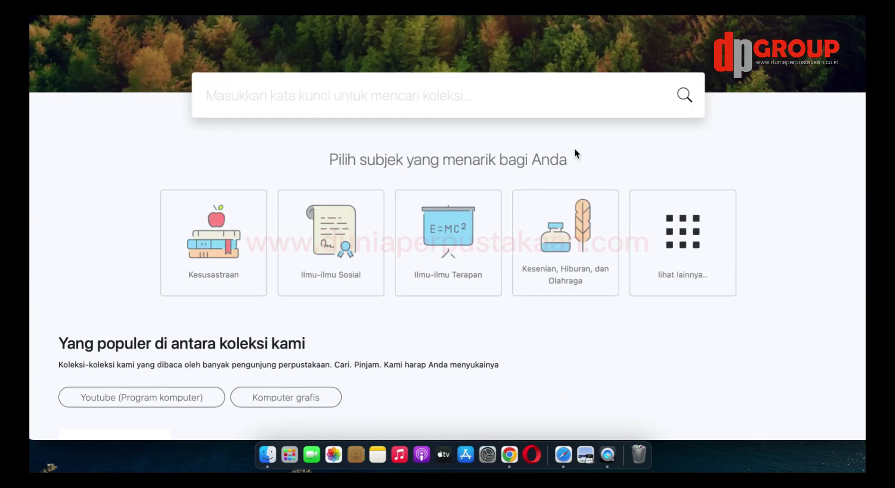
pyautogui.scroll(-14, 577, 153)
pyautogui.scroll(-9, 587, 161)
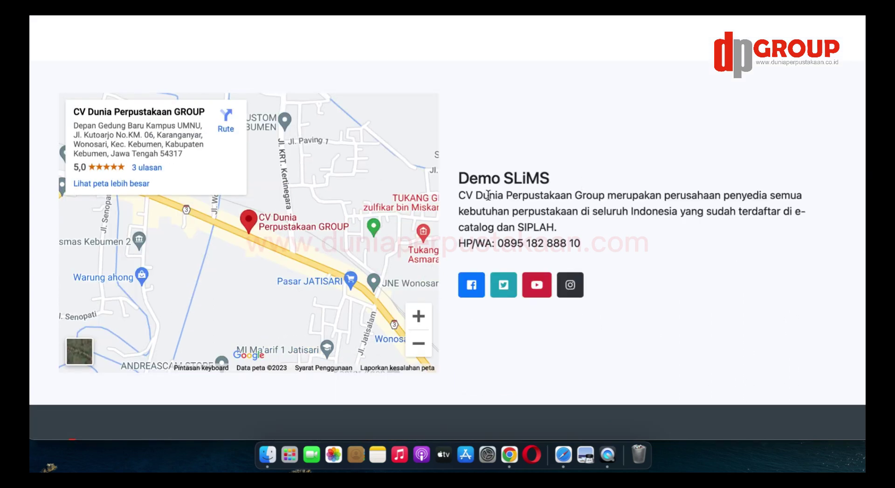
pyautogui.moveTo(460, 196); pyautogui.dragTo(599, 246)
pyautogui.click(591, 157)
pyautogui.scroll(-3, 384, 186)
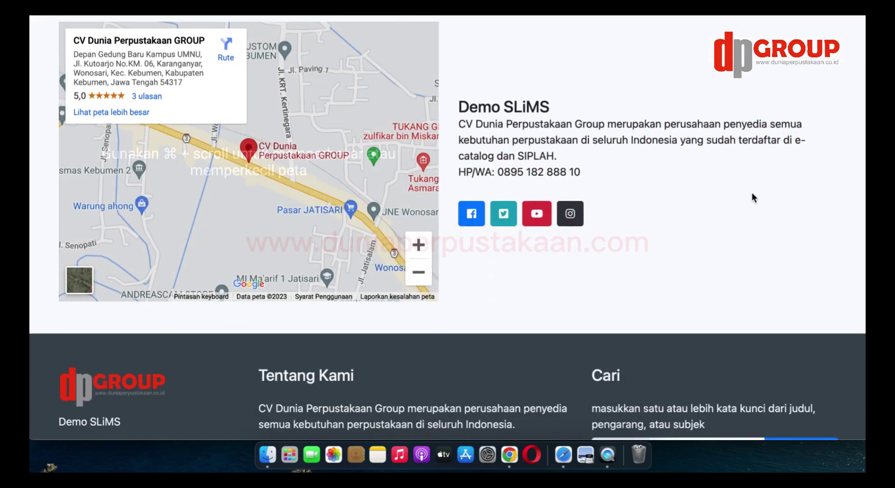
pyautogui.scroll(-3, 721, 196)
pyautogui.scroll(-5, 721, 206)
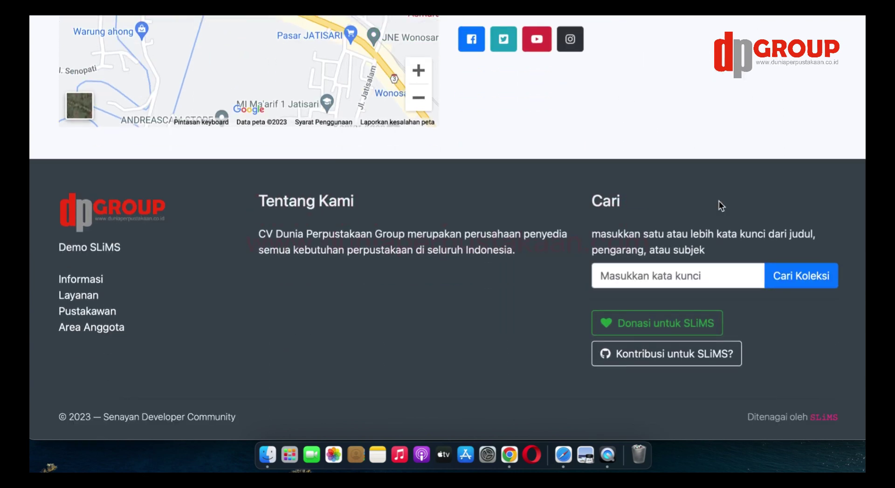
pyautogui.scroll(15, 721, 205)
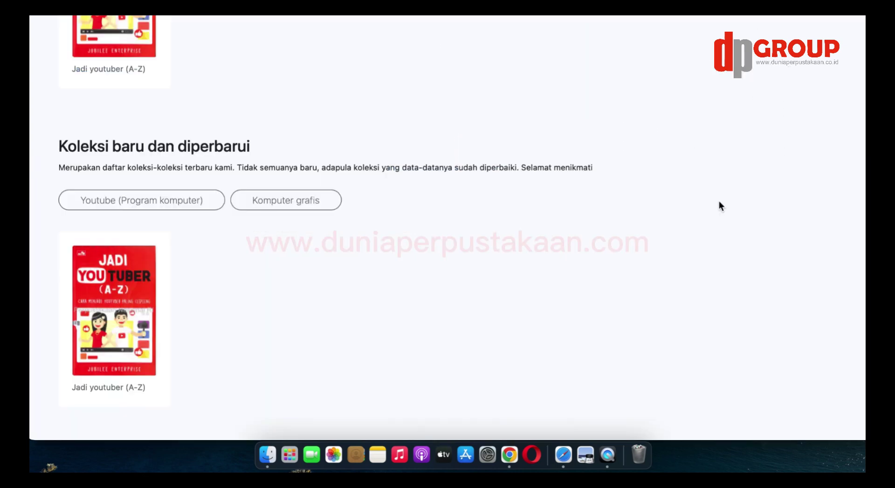
pyautogui.scroll(10, 721, 206)
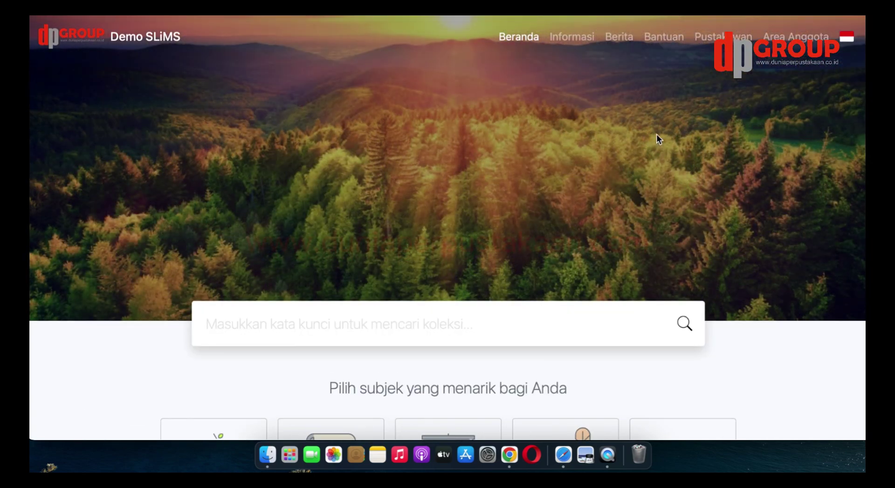